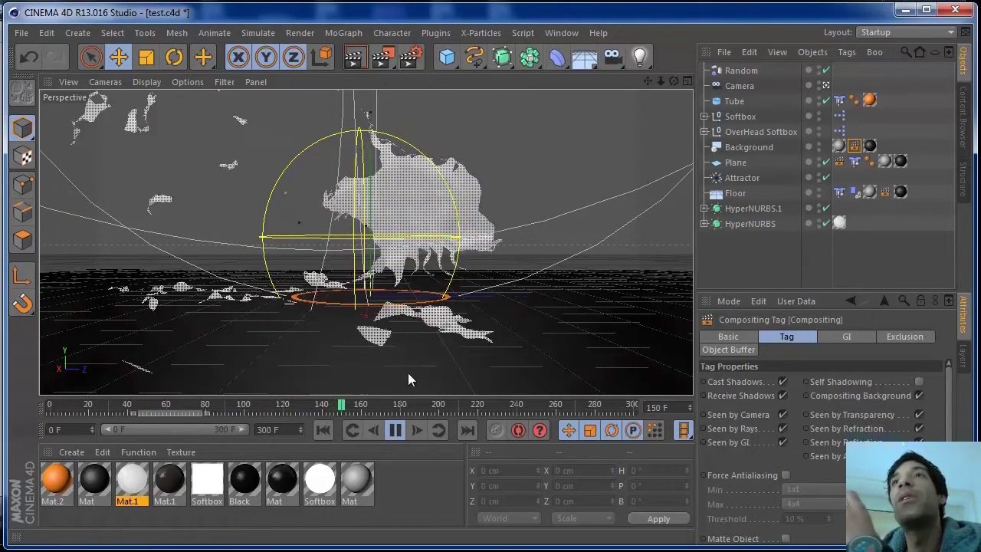
Step: Replay the finished popping-sphere animation in test.c4d from the first frame
left_click(396, 431)
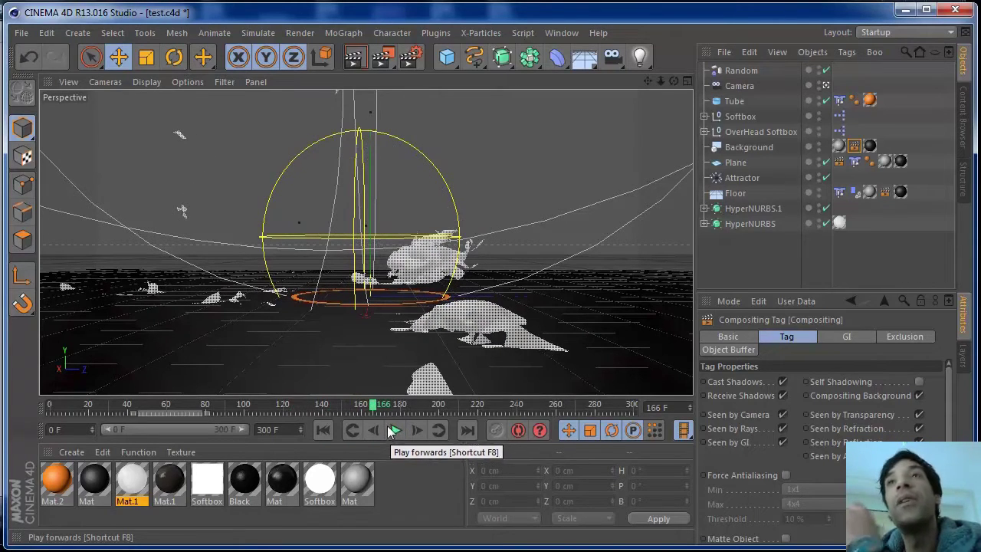
left_click(323, 430)
left_click(395, 431)
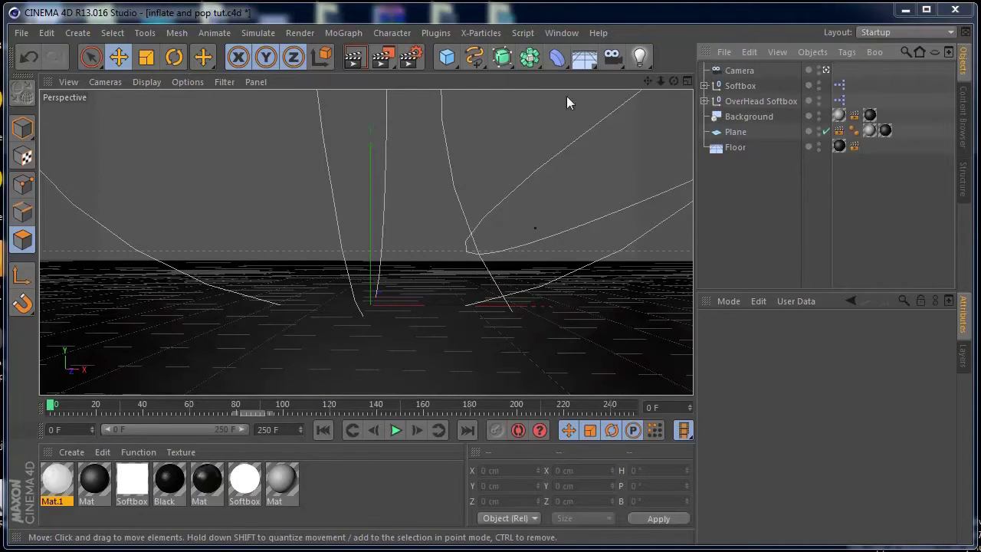
Step: Add a 100 cm sphere and raise it above the floor on the Y axis
left_click(447, 58)
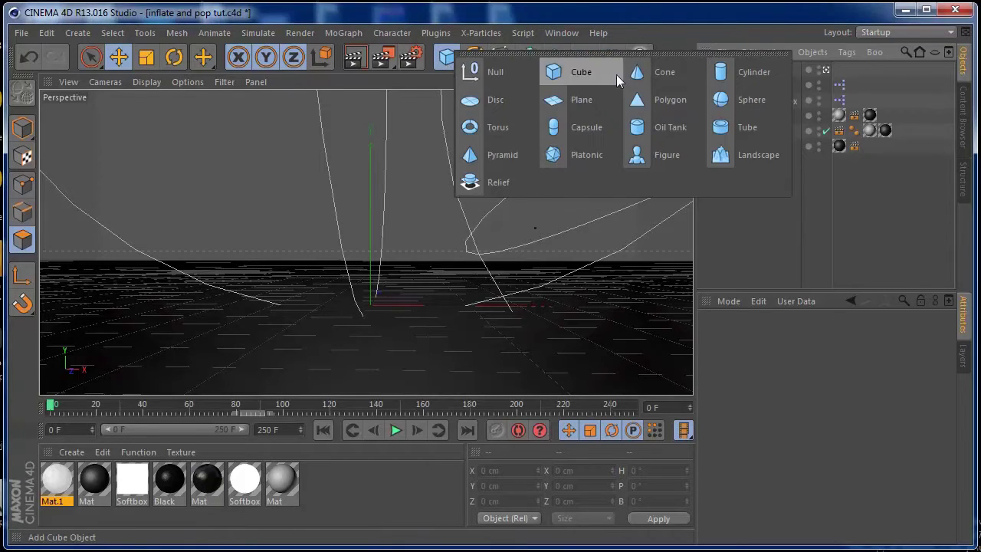
left_click(749, 99)
left_click_drag(376, 216, 378, 148)
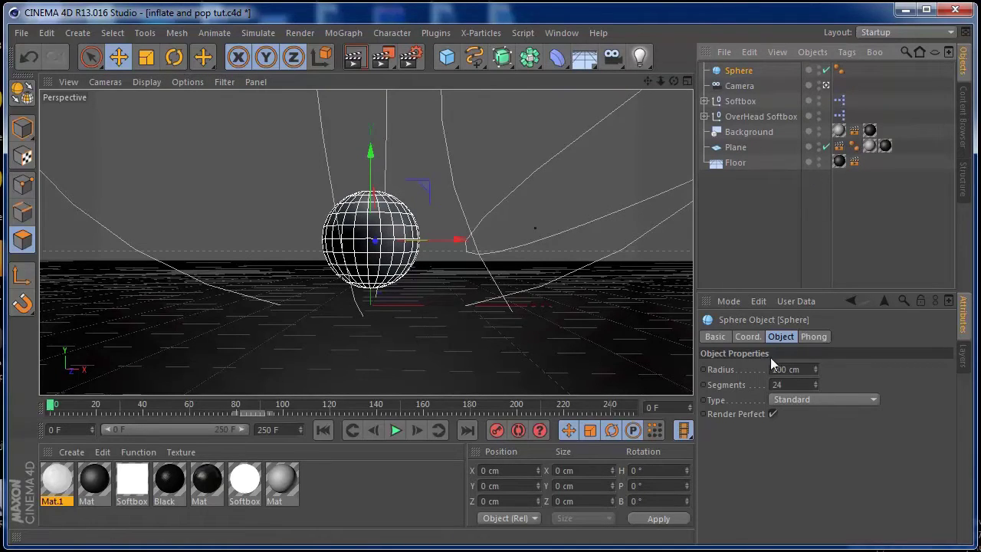
Step: Set the sphere's Segments to 30
left_click(789, 384)
type("30")
key("Return")
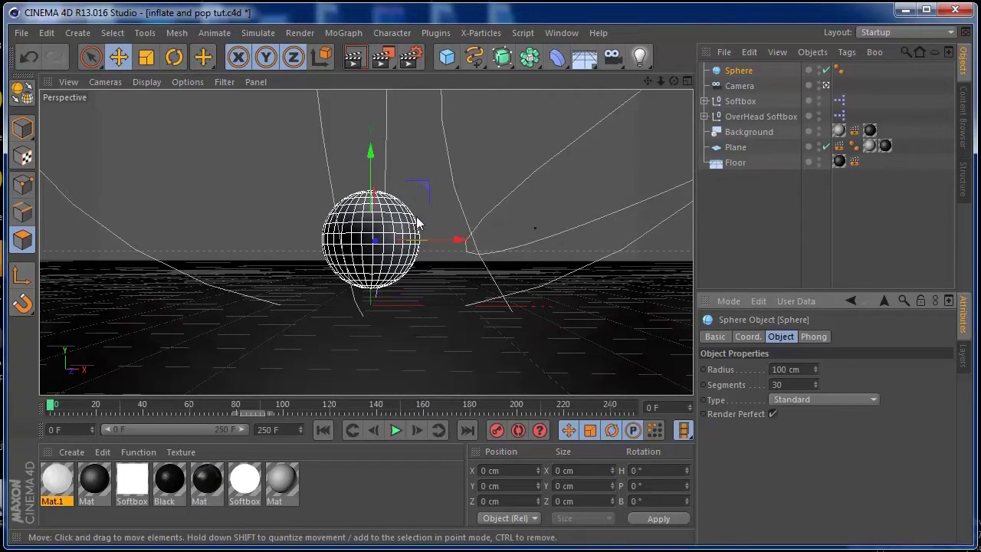
Step: Make the sphere editable, give it a Soft Body tag, and test-play it
key("c")
right_click(725, 70)
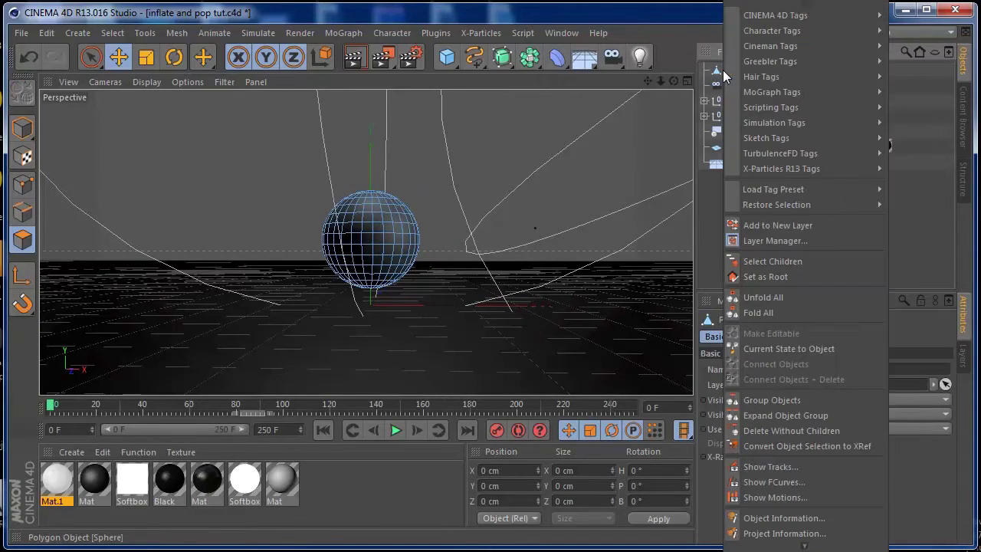
mouse_move(751, 126)
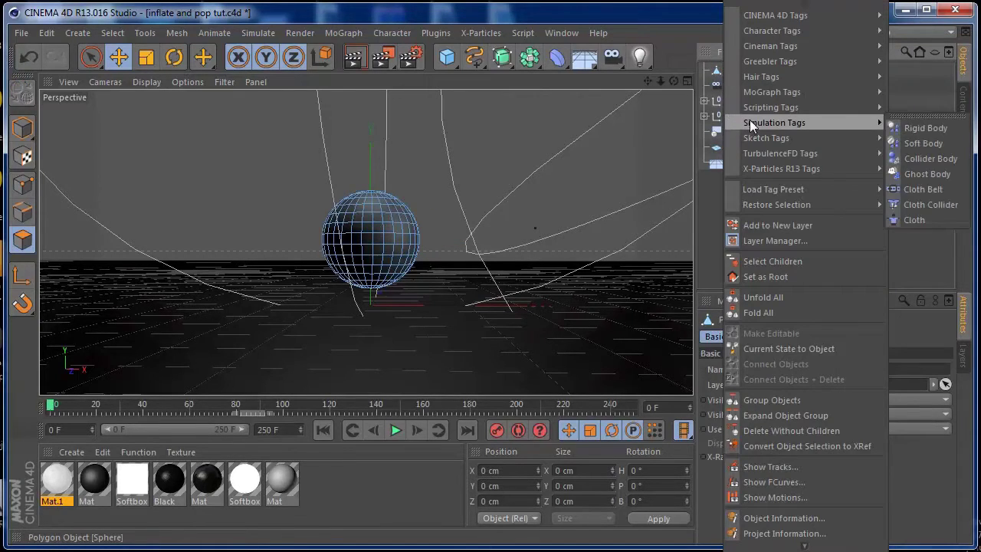
left_click(898, 144)
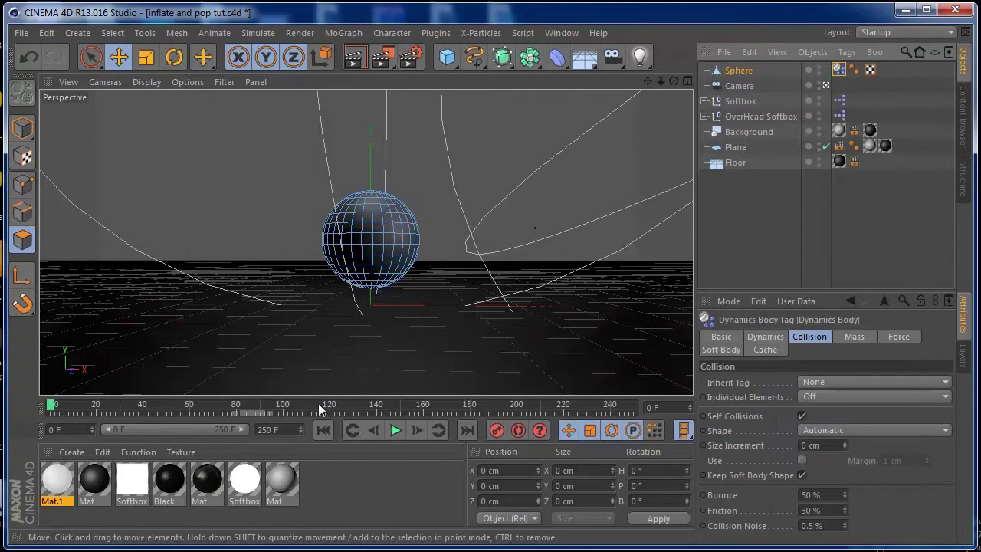
left_click(394, 431)
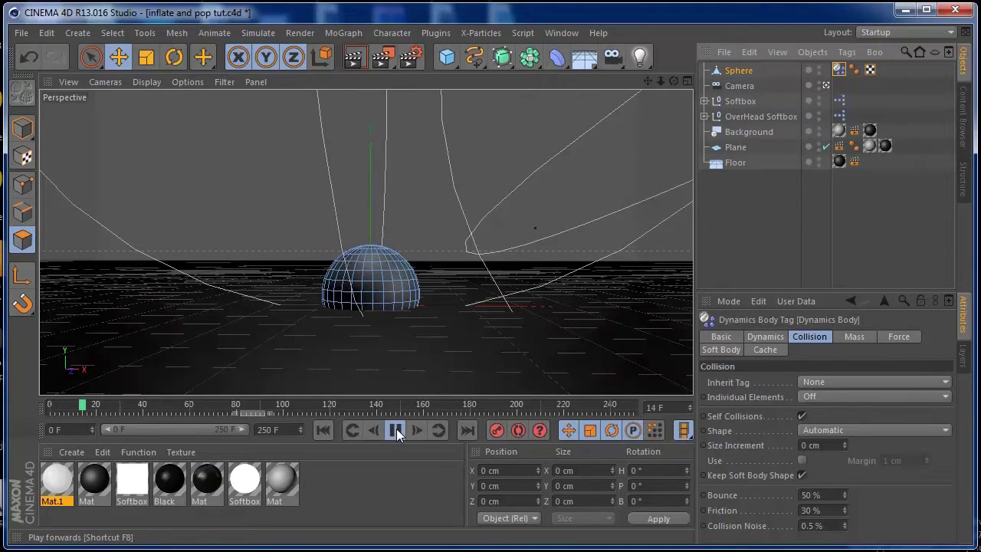
left_click(331, 429)
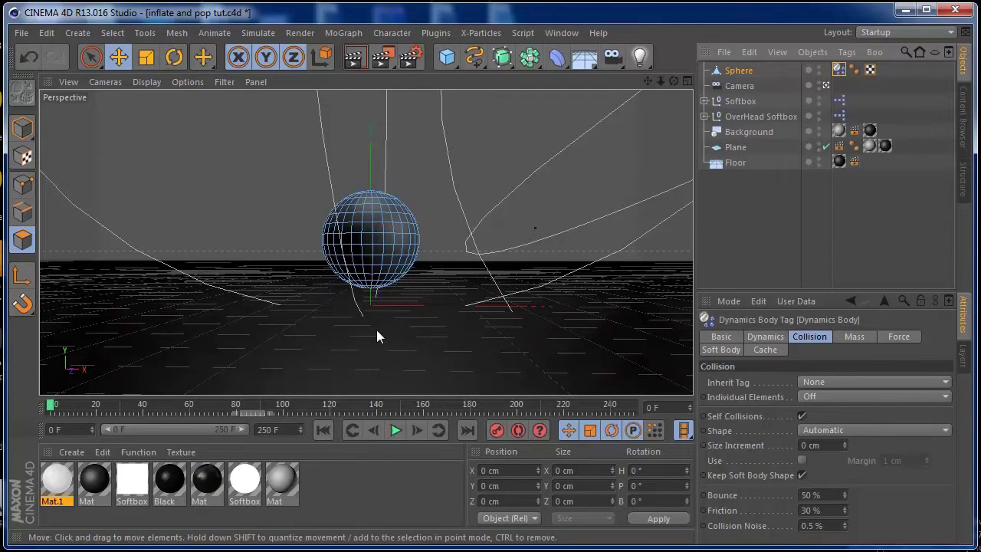
Step: Tag the Floor as a Collider Body and play the sphere squashing onto it
left_click(733, 165)
right_click(733, 167)
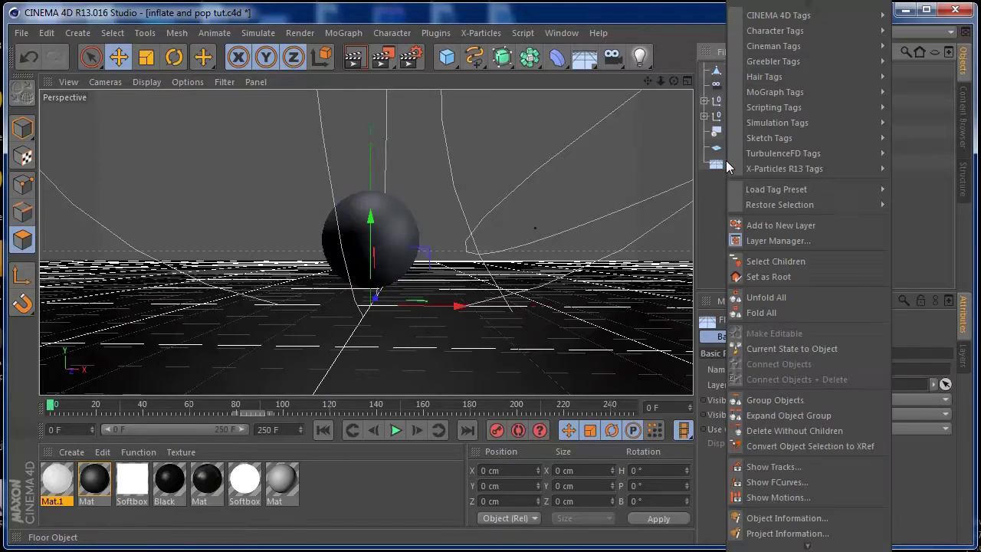
mouse_move(781, 132)
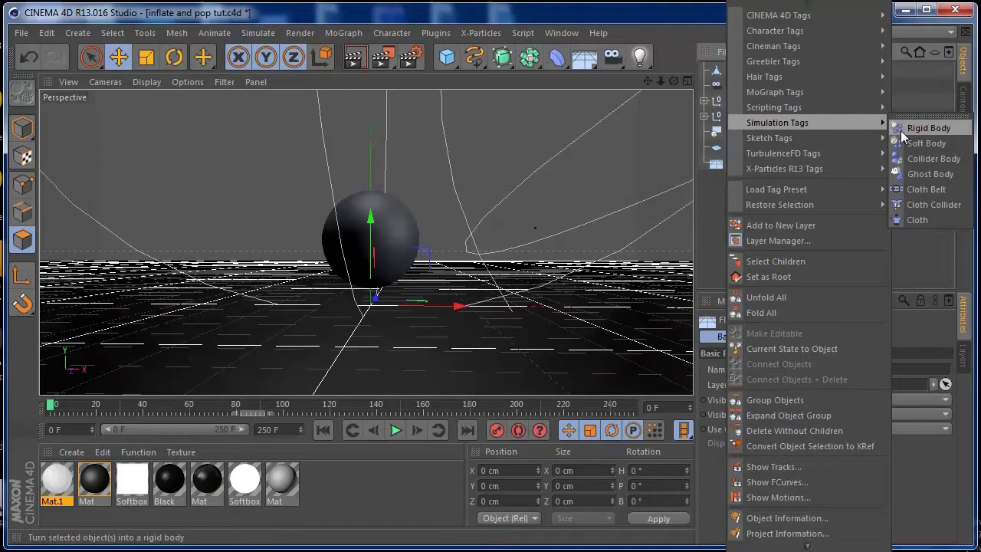
left_click(912, 158)
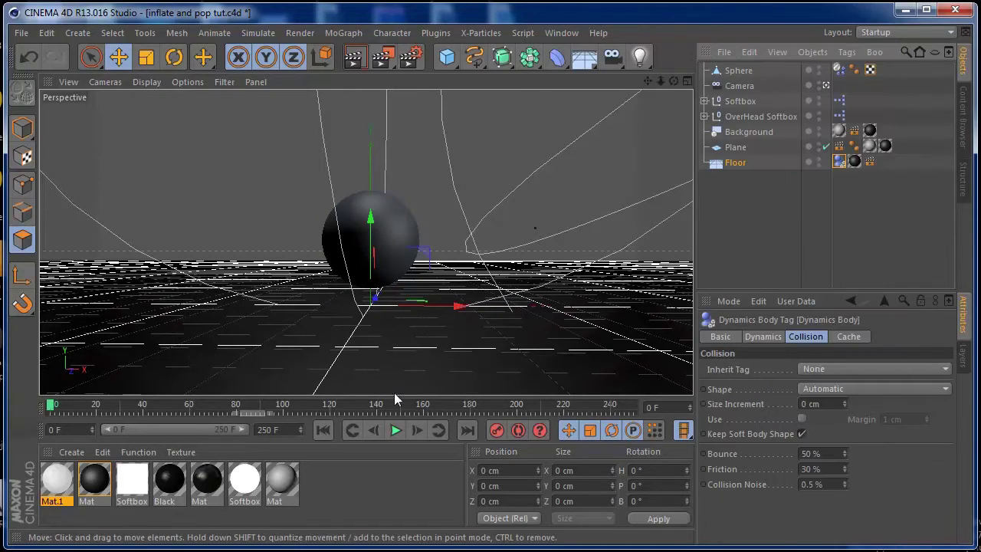
left_click(395, 430)
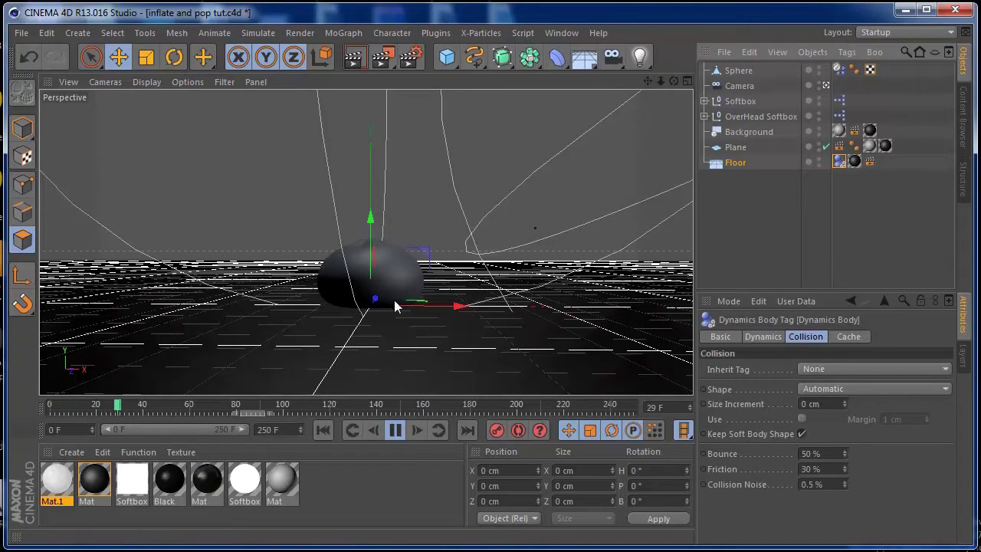
left_click(395, 431)
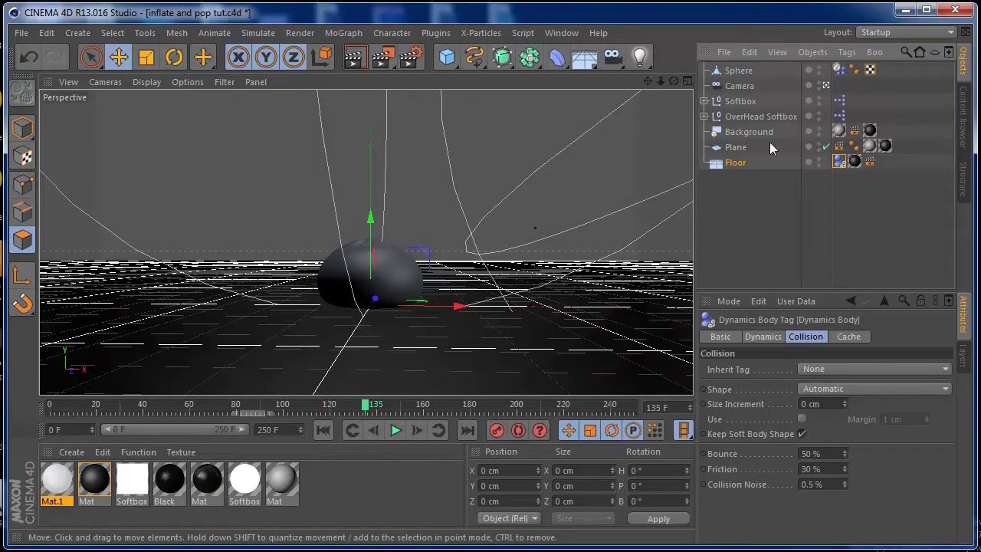
left_click(839, 70)
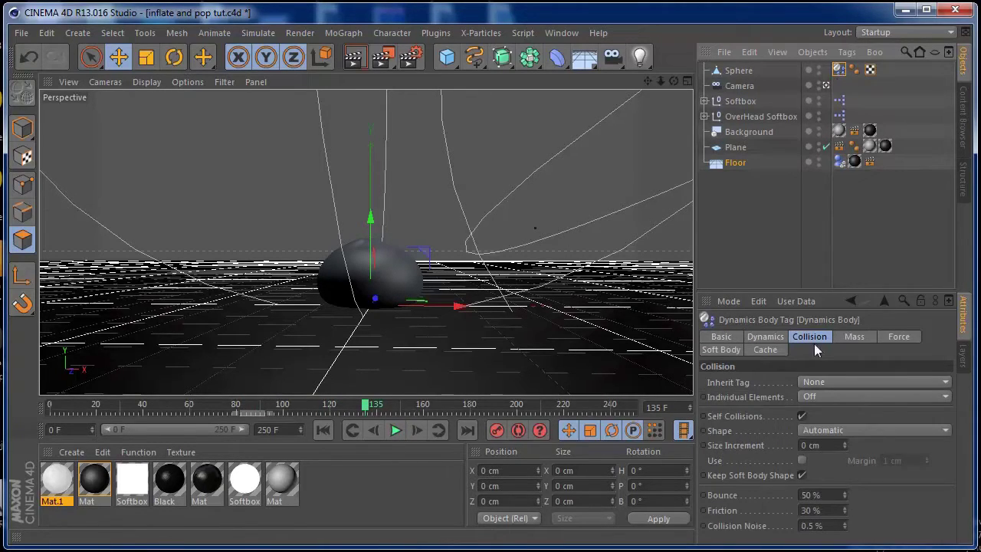
Step: Set the sphere's soft body Flexion to 70
left_click(764, 337)
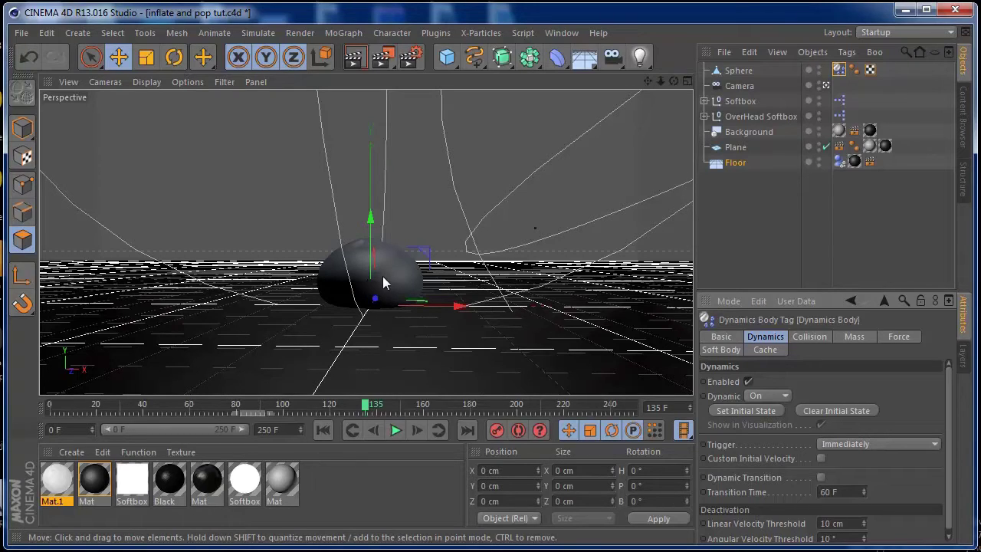
left_click(325, 431)
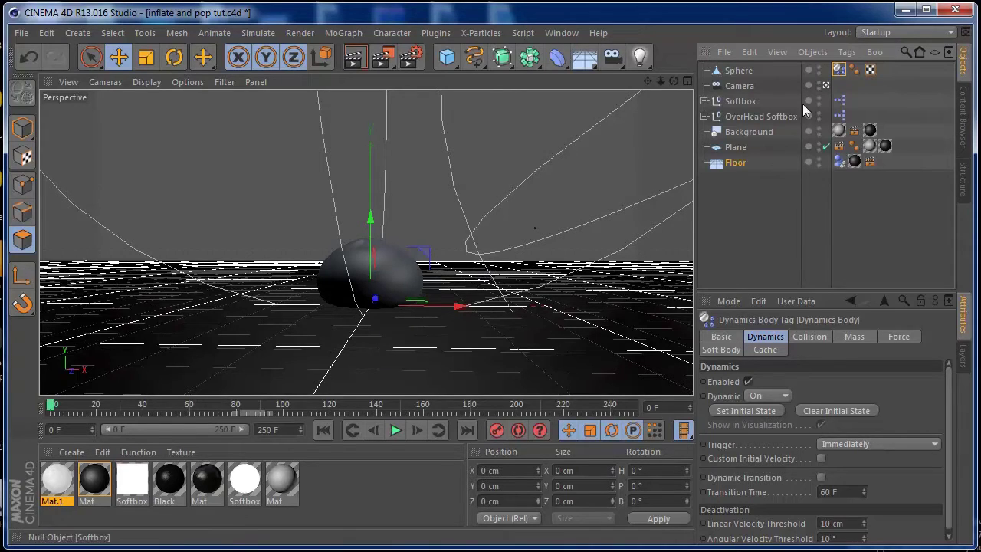
left_click(733, 349)
left_click_drag(947, 438, 950, 459)
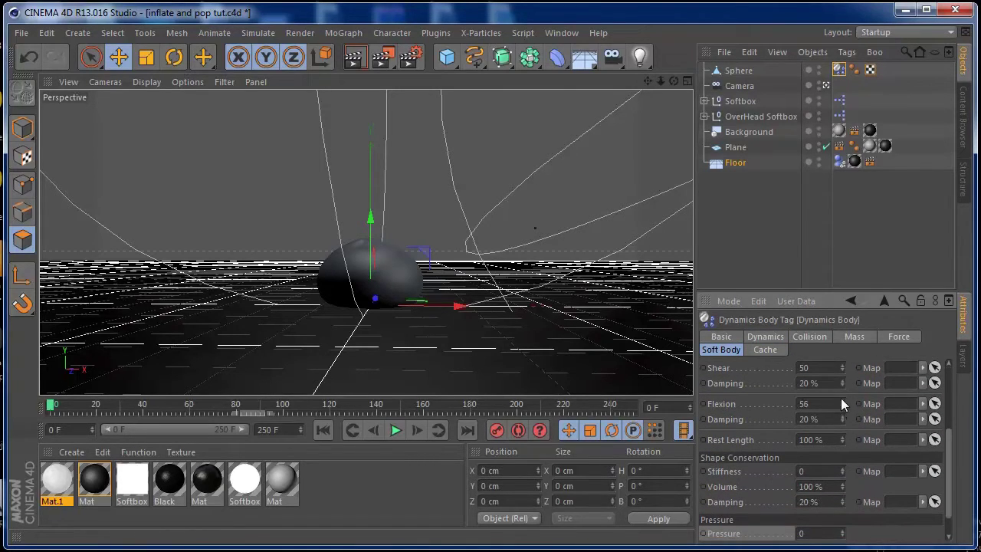
left_click_drag(841, 389, 840, 388)
left_click(843, 400)
Step: Set the soft body Shape Conservation Stiffness to 10
left_click_drag(950, 442, 950, 448)
left_click_drag(845, 461, 842, 455)
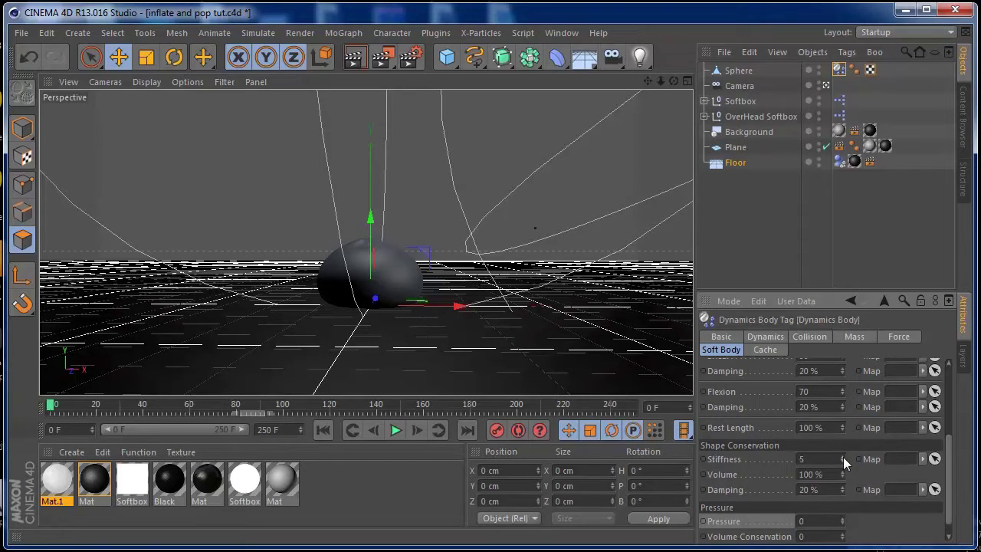
left_click(842, 457)
scroll(941, 458, "up", 3)
left_click(809, 336)
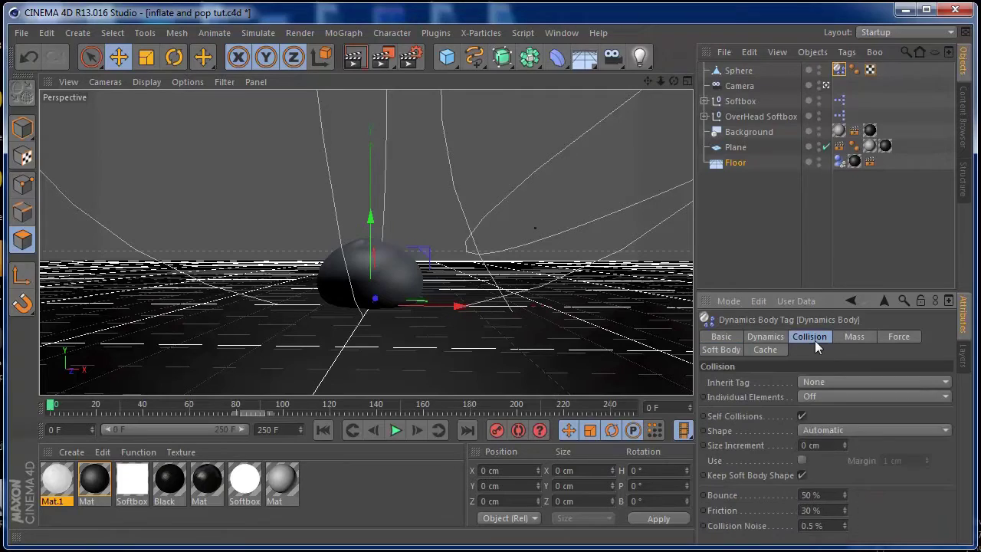
Step: Set the sphere's collision Friction to 65% and Bounce to 70%
left_click_drag(843, 515, 846, 510)
left_click_drag(835, 494, 771, 496)
type("70")
key("Return")
Step: Play the sphere's drop with the new collision settings, then rewind to frame 0
left_click(394, 433)
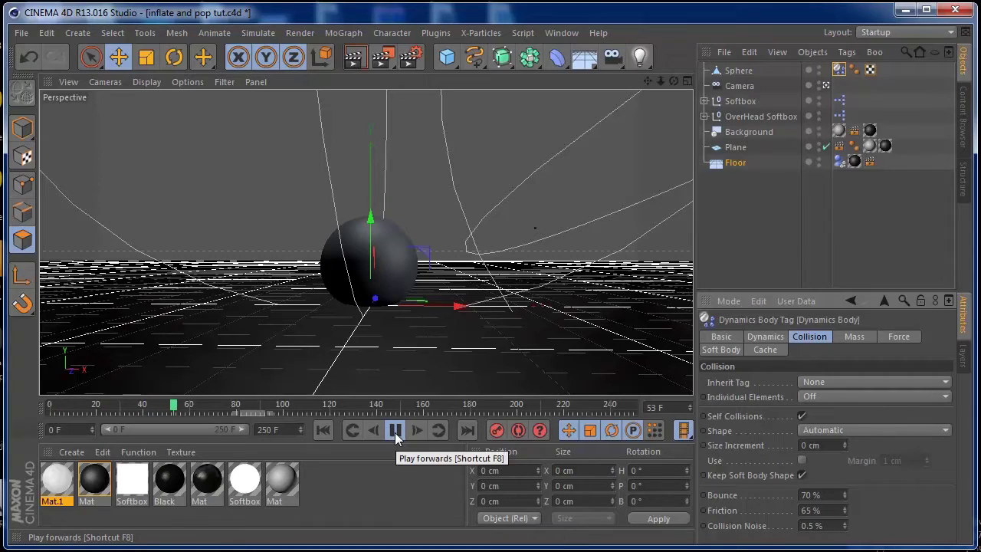
left_click(395, 433)
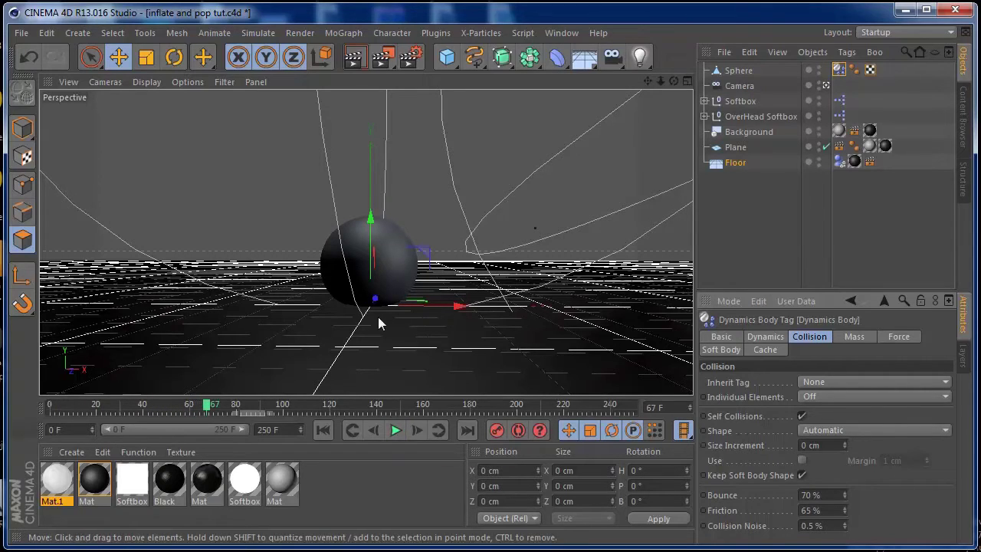
left_click(323, 429)
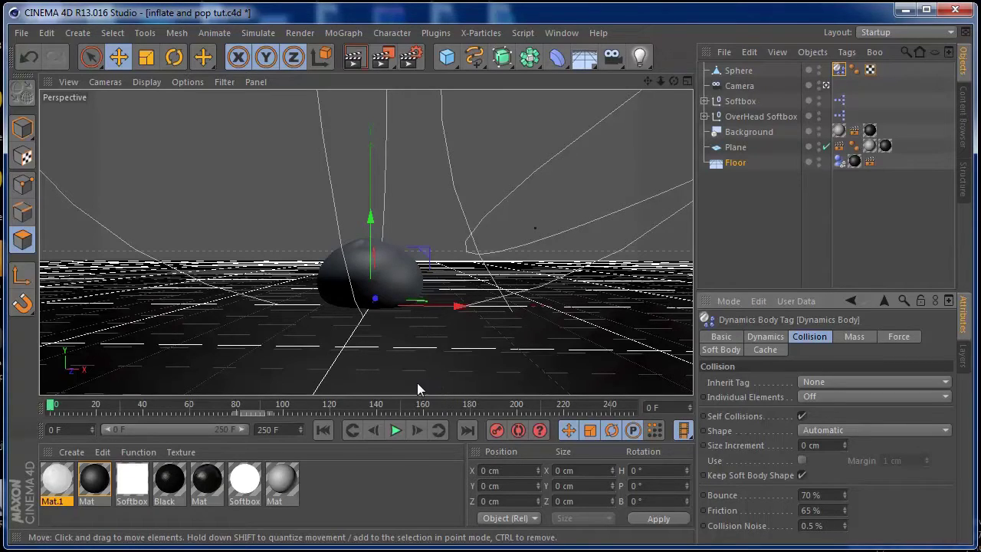
Step: Set the soft body Pressure to -30 and keyframe it at frame 0
left_click(765, 337)
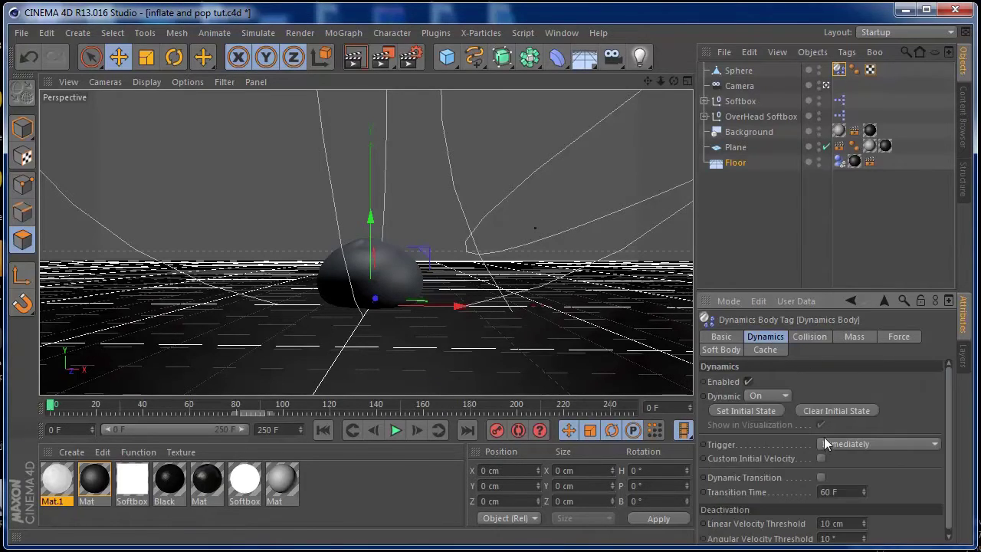
left_click(722, 350)
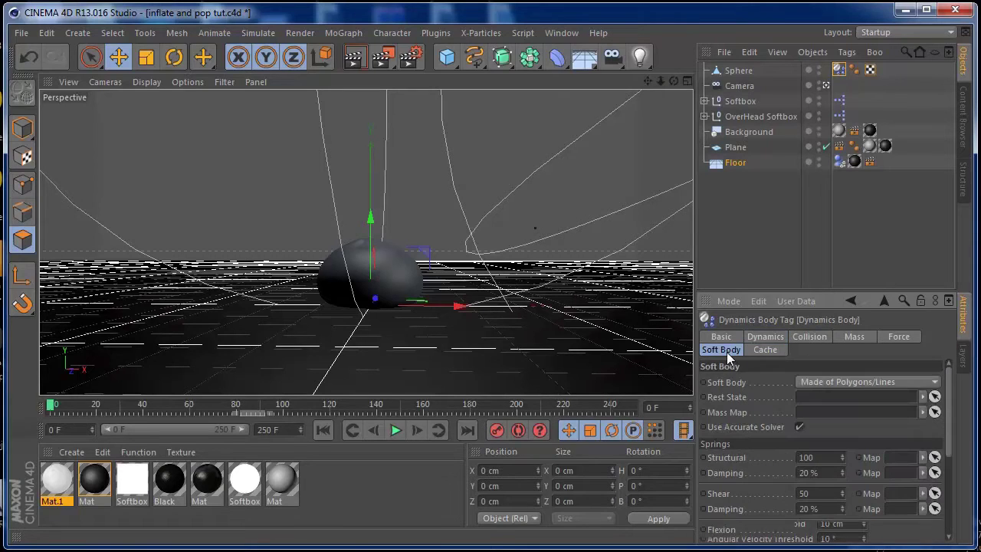
left_click_drag(948, 398, 952, 508)
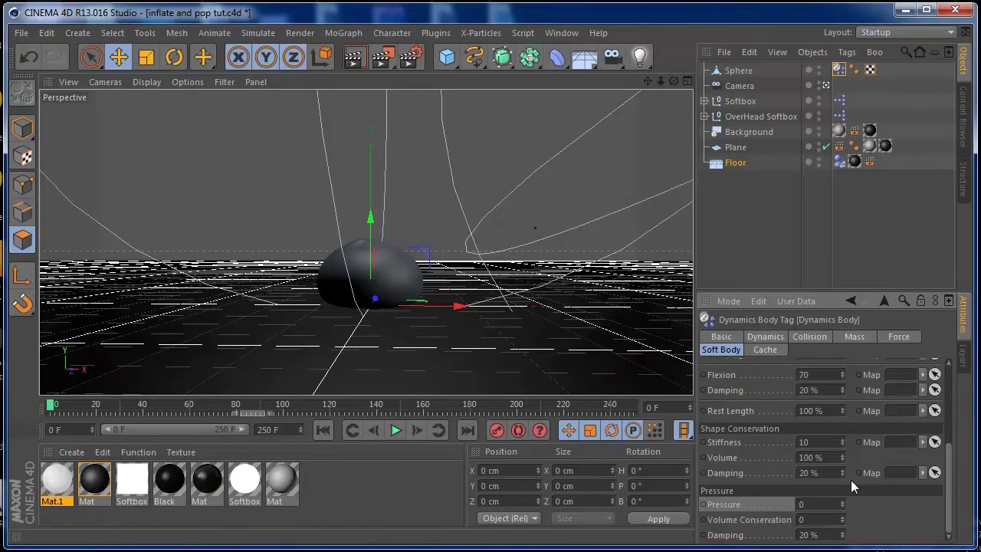
mouse_move(843, 505)
left_mouse_down()
mouse_move(847, 528)
mouse_move(843, 508)
left_mouse_up()
left_click(703, 504, "ctrl")
Step: Play the deflating sphere, then rewind to frame 0
left_click(395, 431)
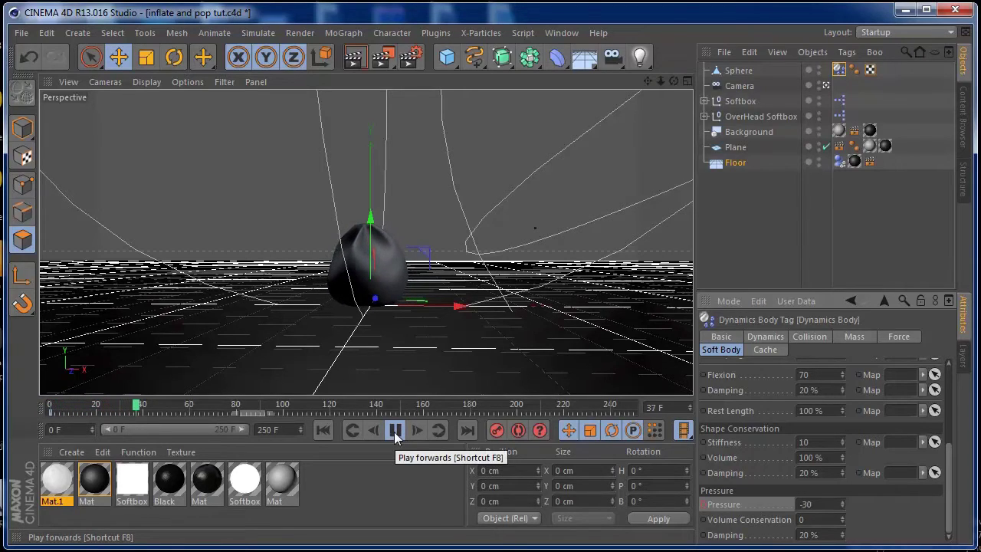
left_click(395, 431)
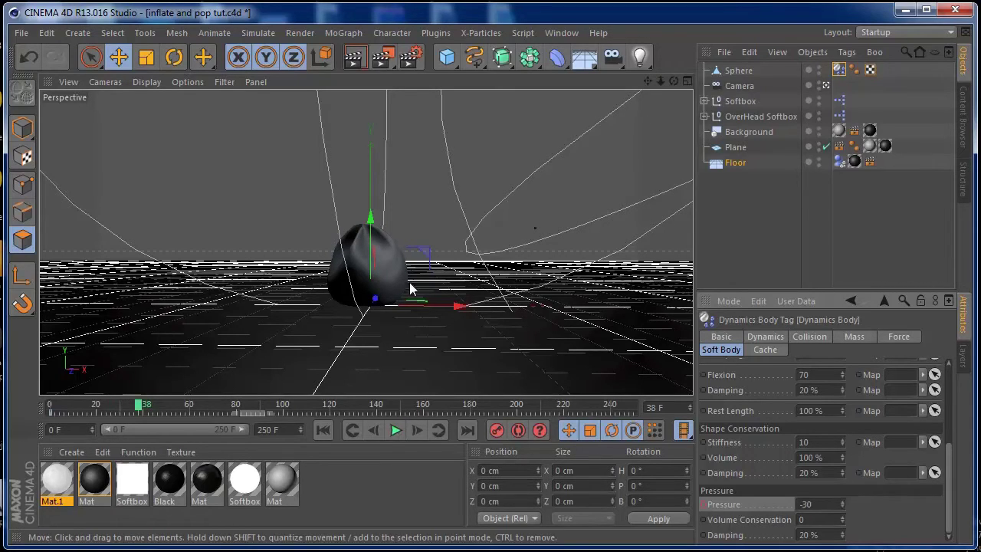
left_click(324, 431)
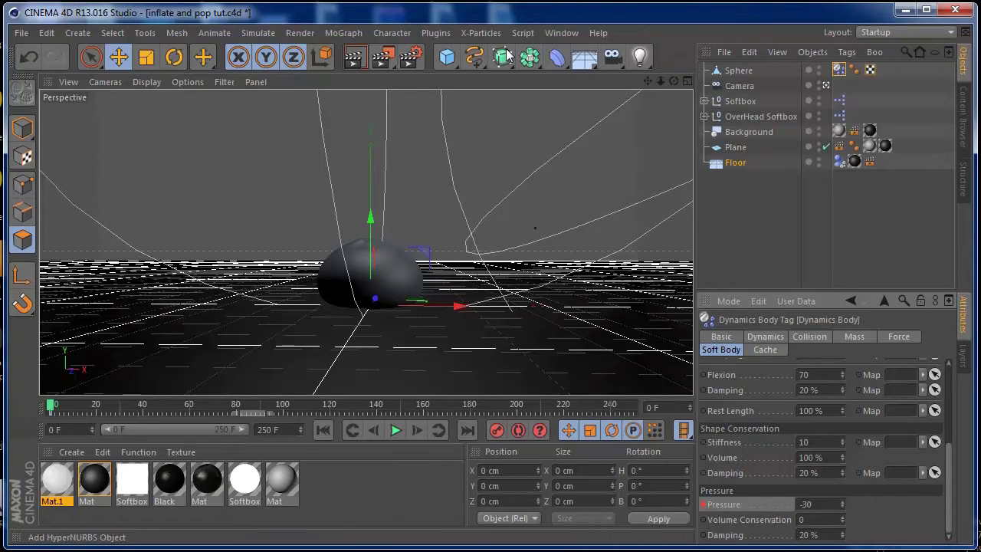
Step: Place the sphere inside a HyperNURBS and render a preview of the frame
left_click_drag(501, 57, 556, 74)
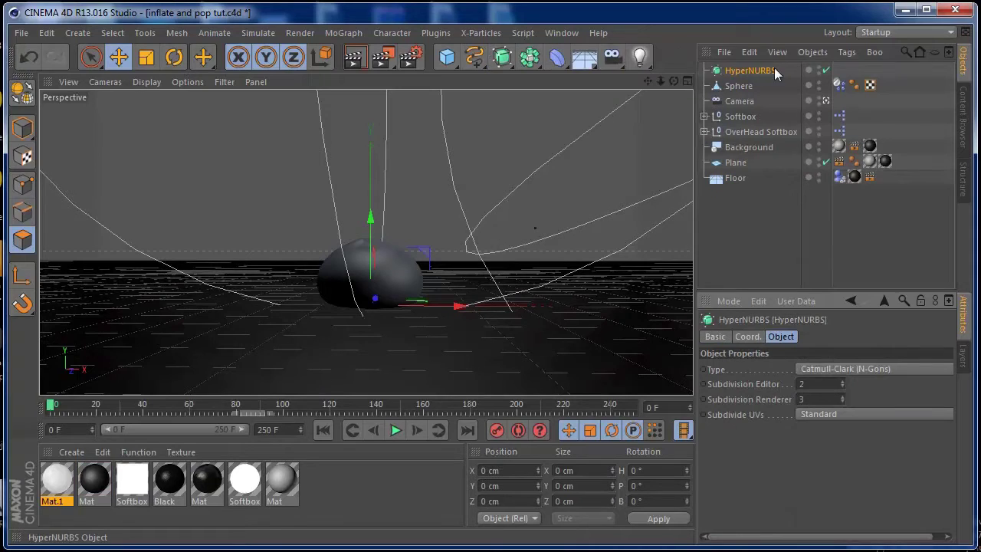
left_click_drag(732, 87, 738, 69)
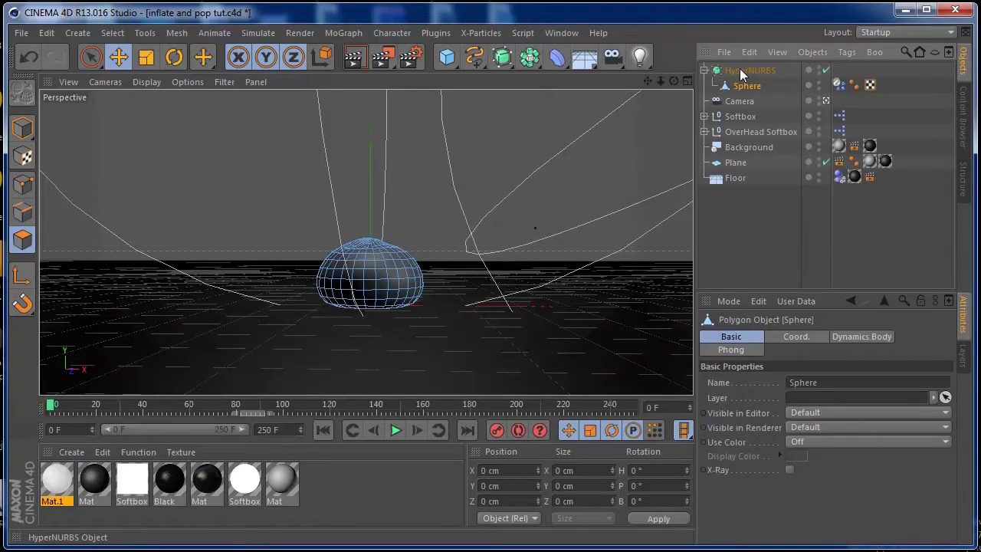
left_click(739, 70)
left_click(355, 60)
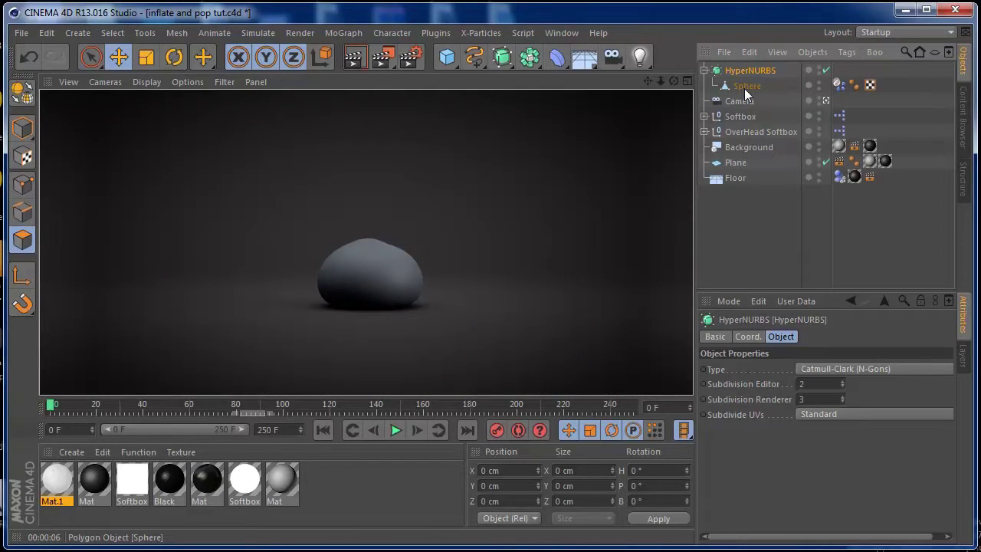
Step: Play the sphere simulation, stop at frame 20, and select its Dynamics Body tag
left_click_drag(745, 90, 743, 98)
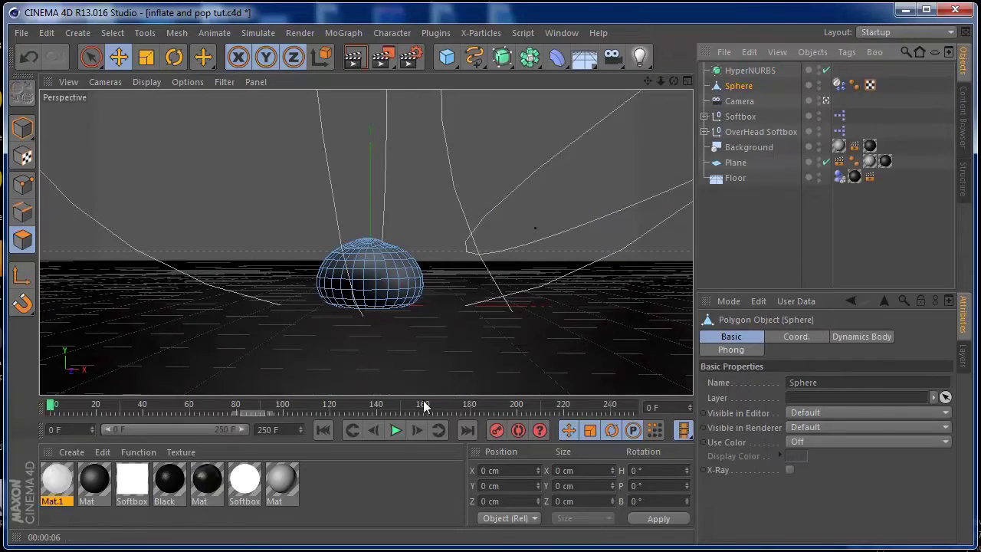
left_click(396, 430)
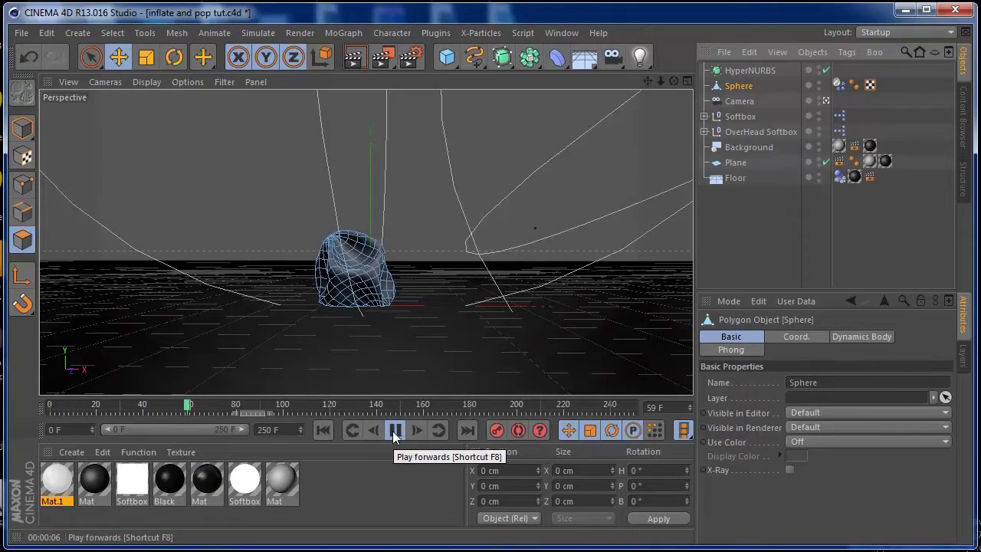
left_click(395, 430)
left_click(325, 430)
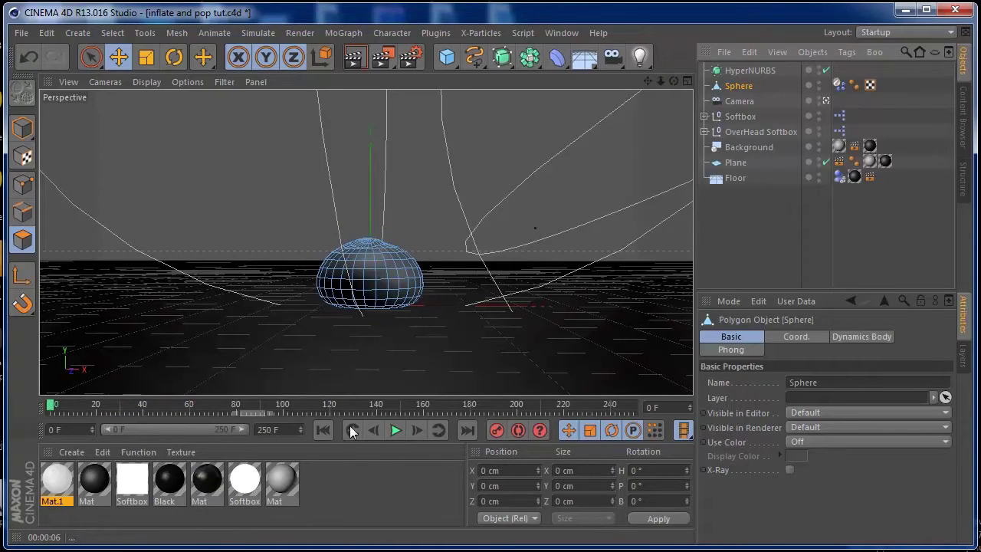
left_click(396, 431)
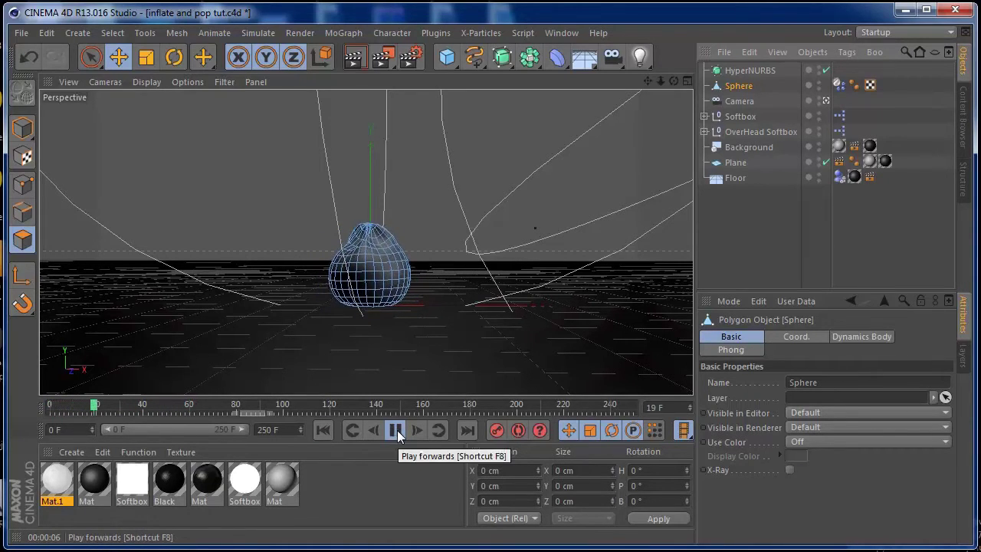
left_click(395, 430)
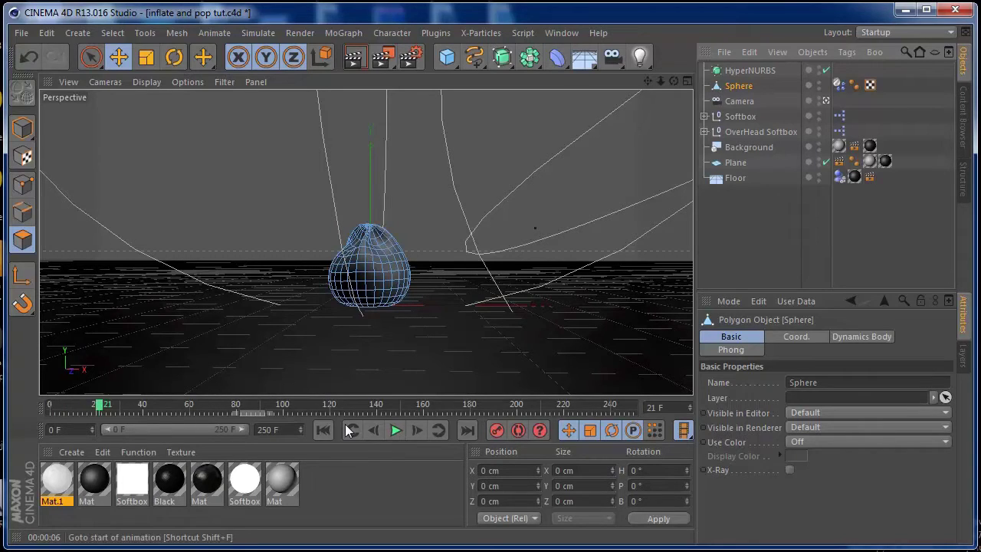
left_click(374, 430)
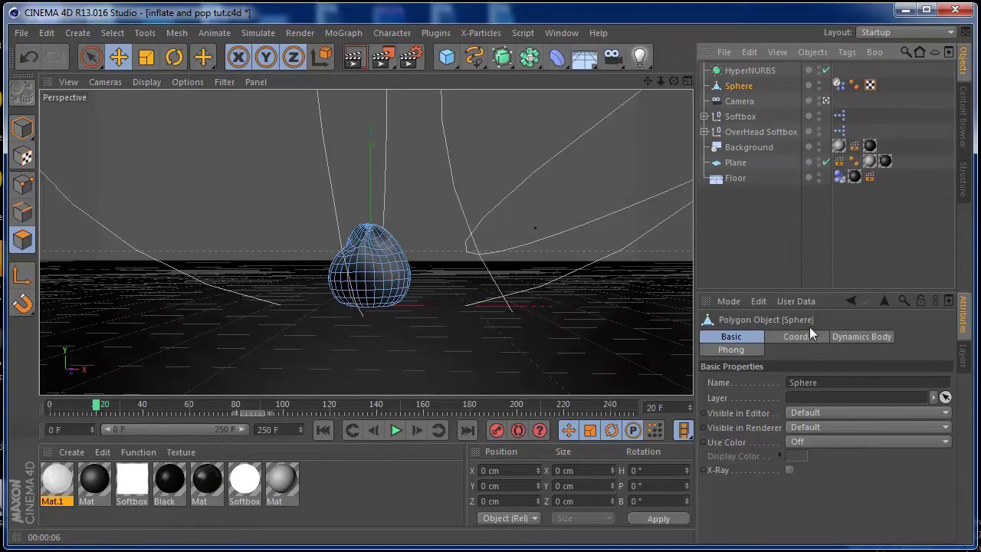
left_click(839, 85)
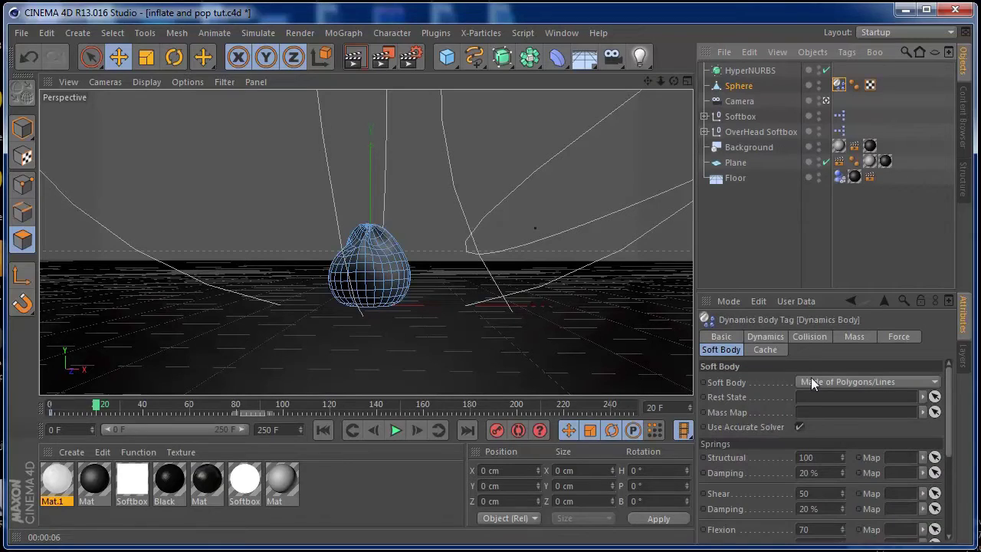
Step: Set the soft body Pressure to 70 and keyframe it at frame 20
left_click_drag(954, 452, 952, 513)
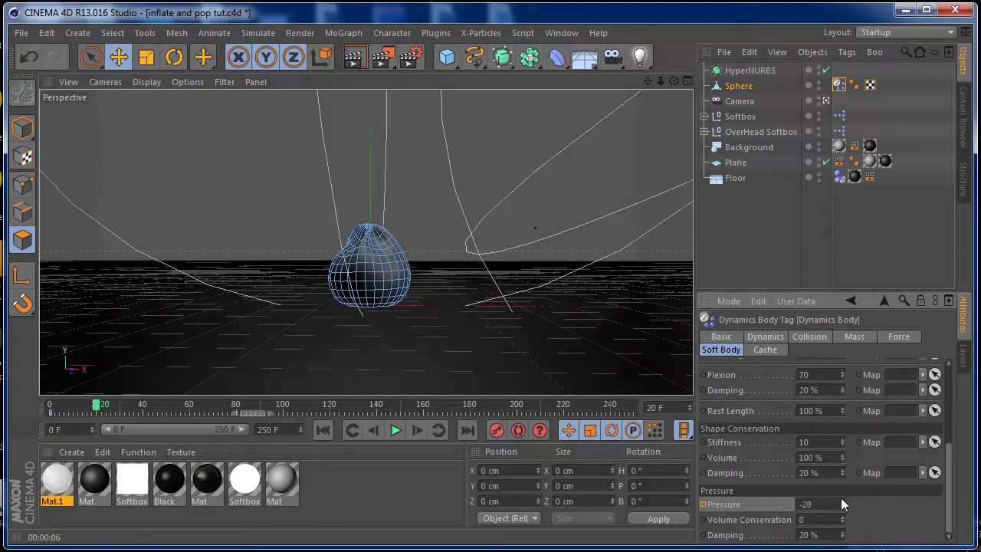
type("55")
key("Return")
left_click(844, 499)
left_click(702, 504)
Step: Play the reinflation from the start twice, pausing at frames 34 and 67
left_click(317, 430)
left_click(394, 431)
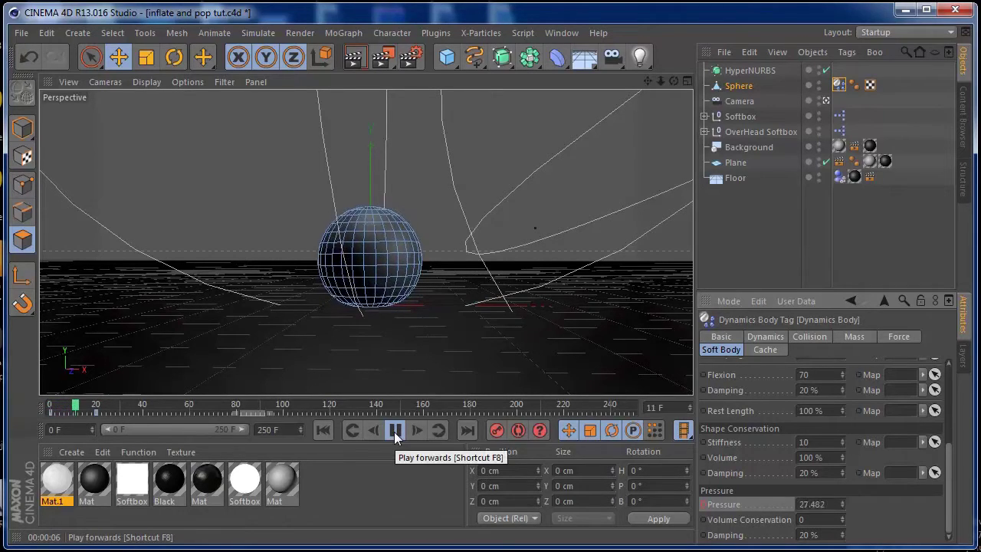
left_click(395, 431)
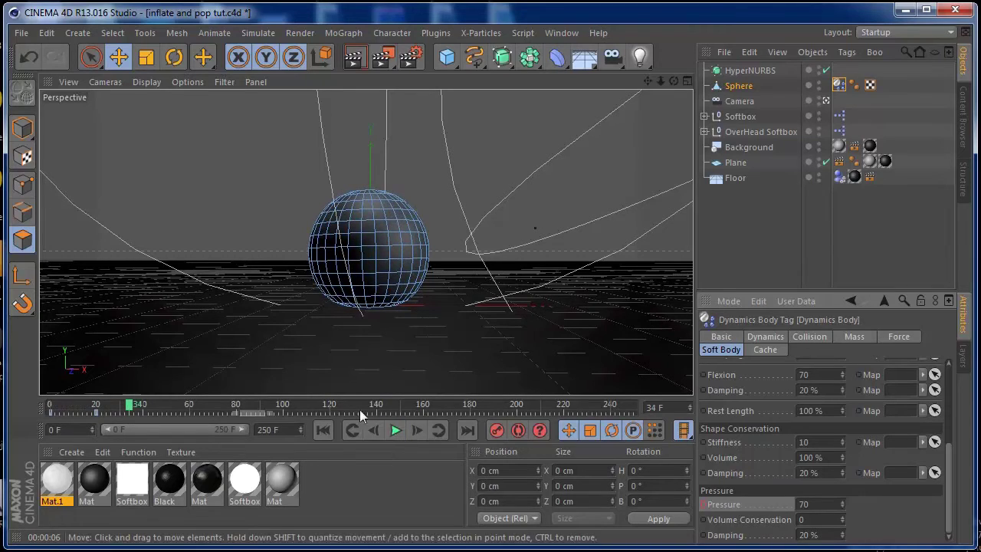
left_click(322, 430)
left_click(395, 430)
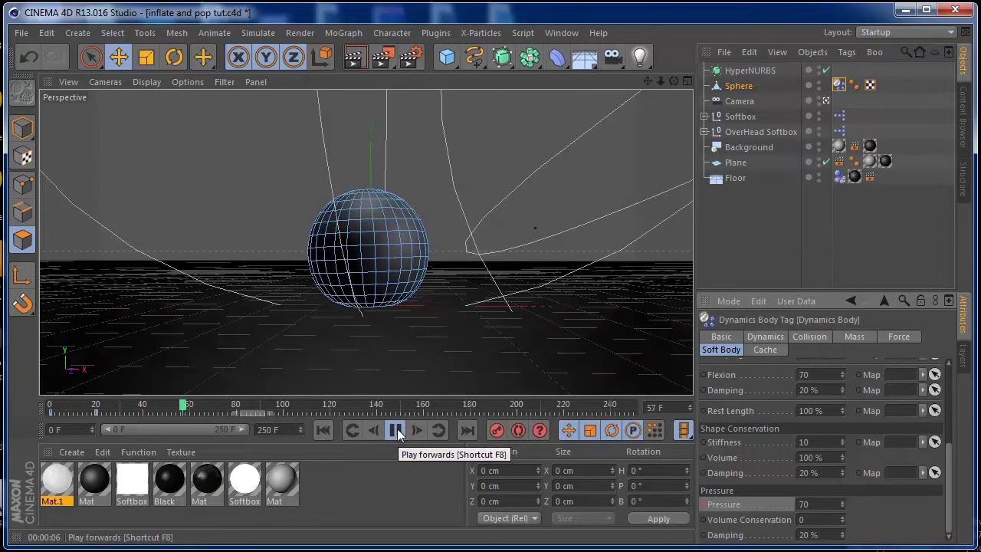
left_click(396, 431)
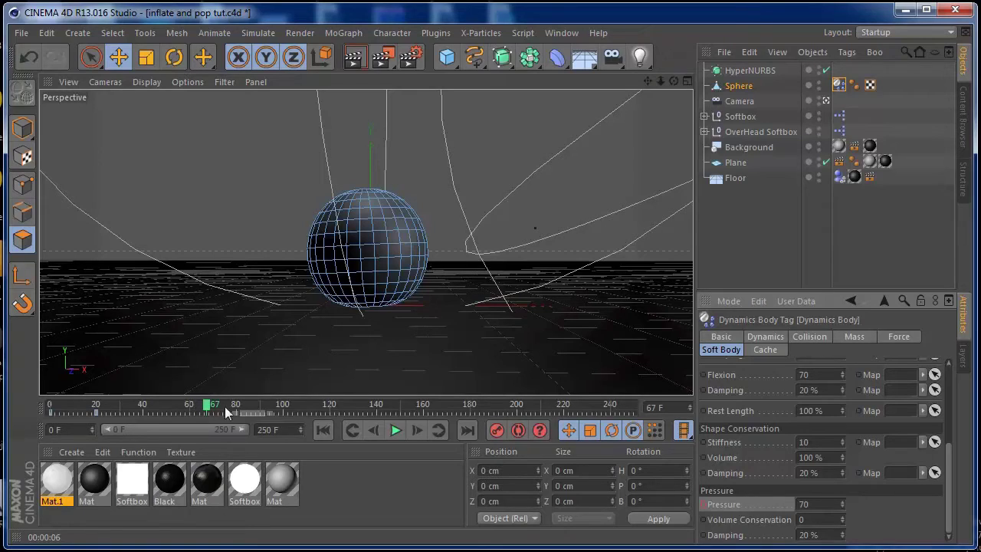
Step: Move the timeline to frame 40 and lower Pressure to 20
left_click(323, 431)
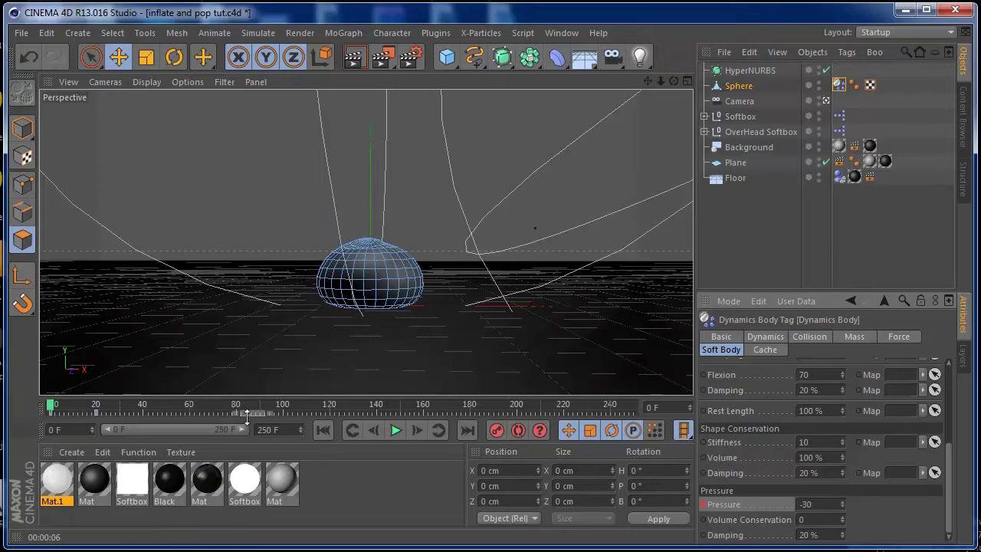
left_click(394, 431)
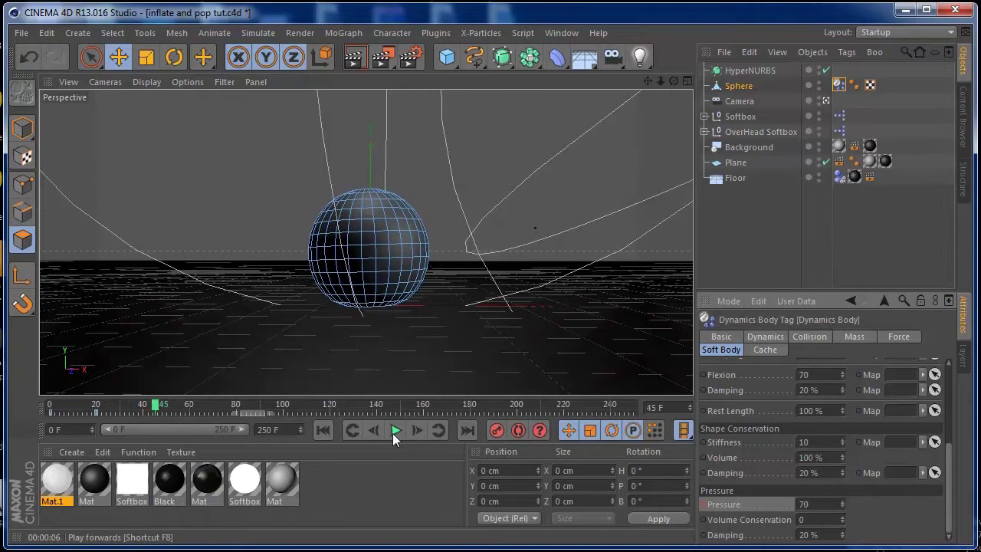
mouse_move(156, 405)
left_mouse_down()
mouse_move(131, 405)
mouse_move(142, 409)
left_mouse_up()
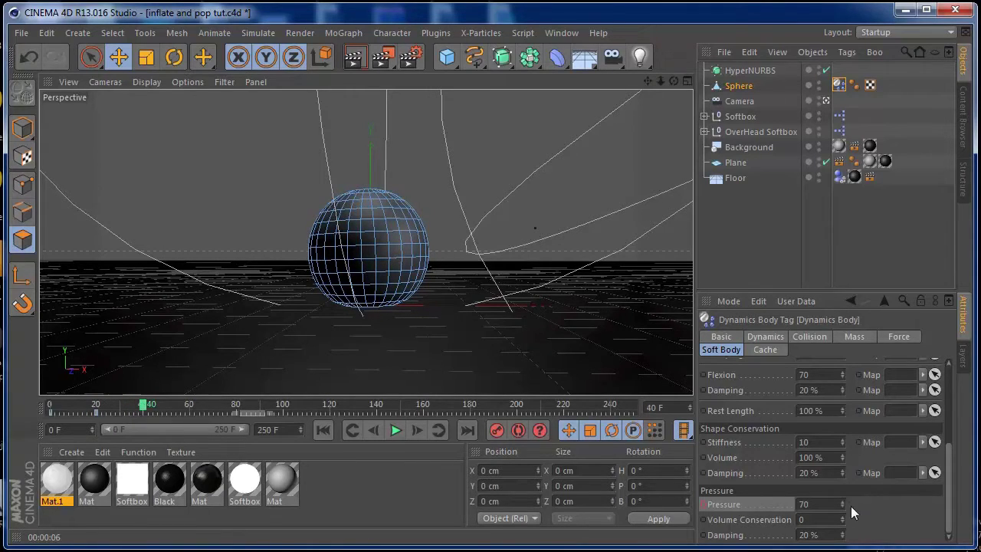
left_click_drag(843, 503, 846, 543)
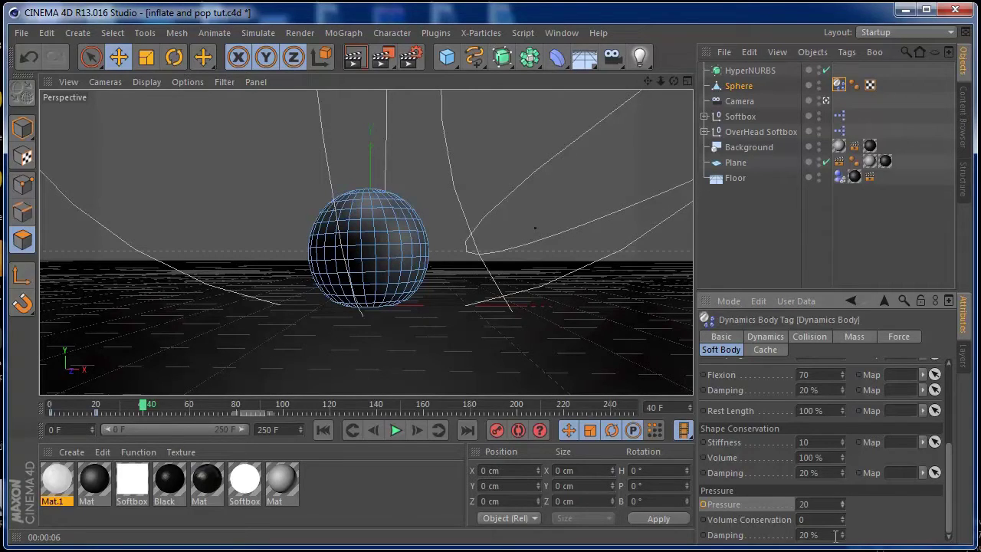
Step: Keyframe Pressure 20 at frame 40 and 105 at frame 50
left_click(704, 504)
left_click_drag(145, 405, 177, 406)
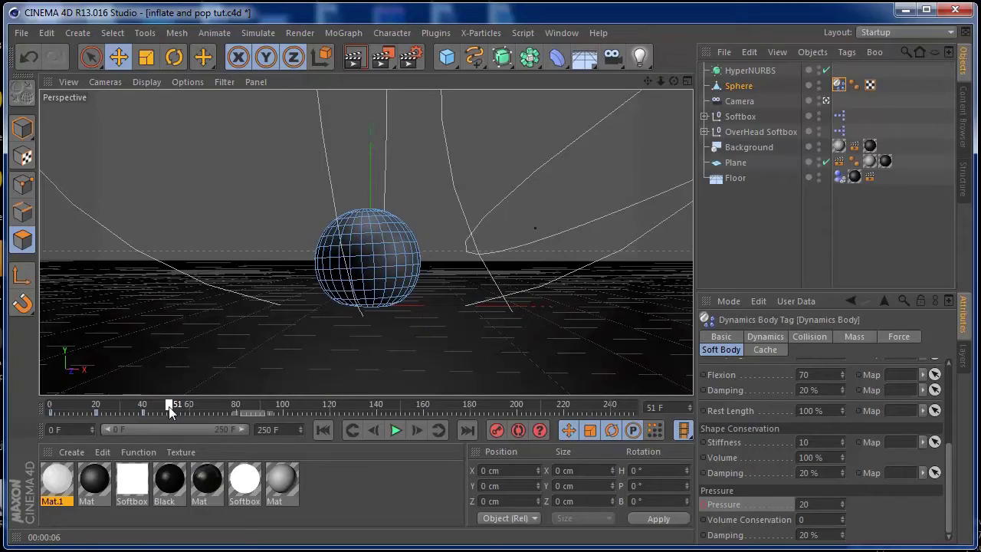
left_click(373, 430)
left_click_drag(842, 502, 841, 460)
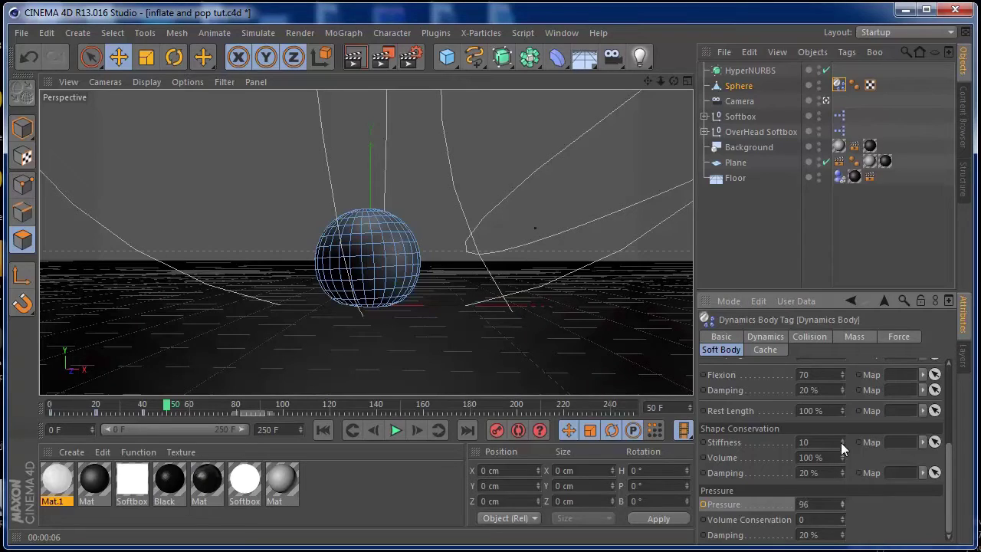
left_click(703, 504, "ctrl")
Step: Keyframe Pressure -25 at frame 60
left_click_drag(170, 407, 193, 406)
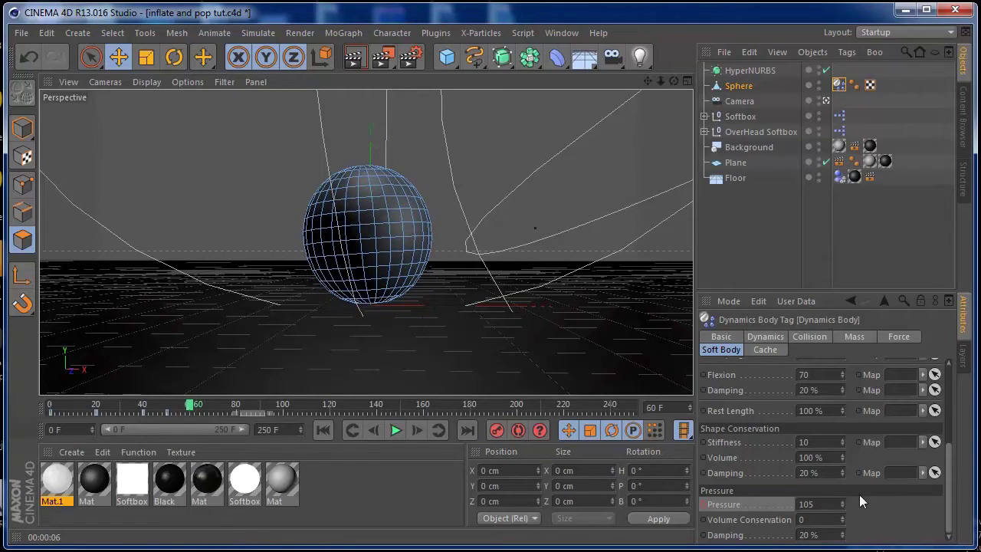
left_click_drag(844, 502, 844, 529)
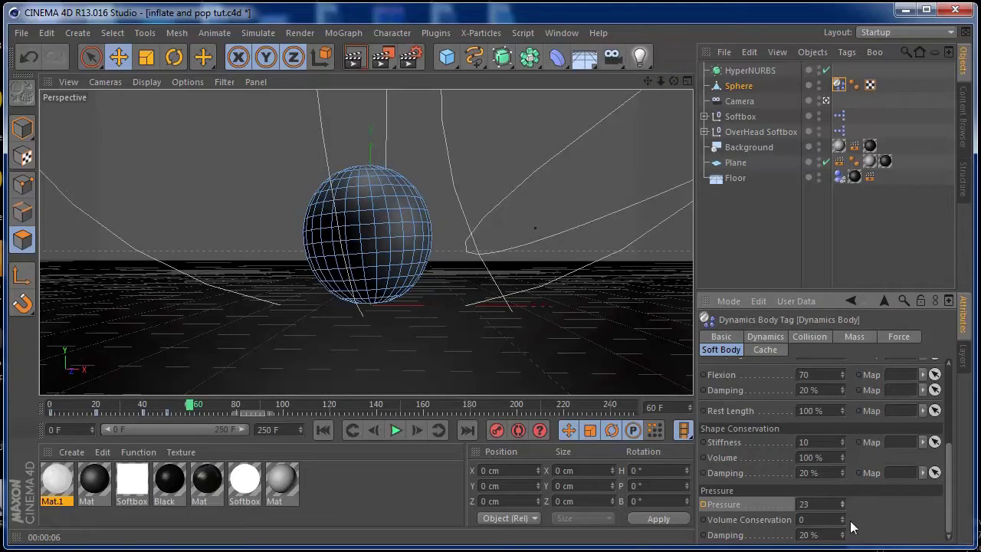
left_click_drag(843, 507, 849, 543)
left_click(703, 504)
Step: Keyframe Pressure 115 at frame 70
left_click_drag(192, 406, 216, 407)
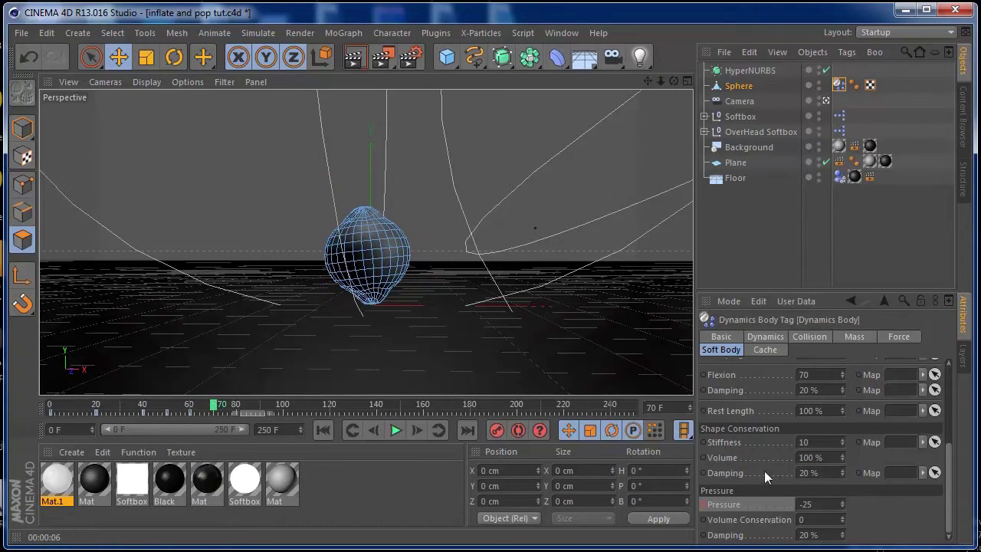
left_click_drag(839, 503, 835, 434)
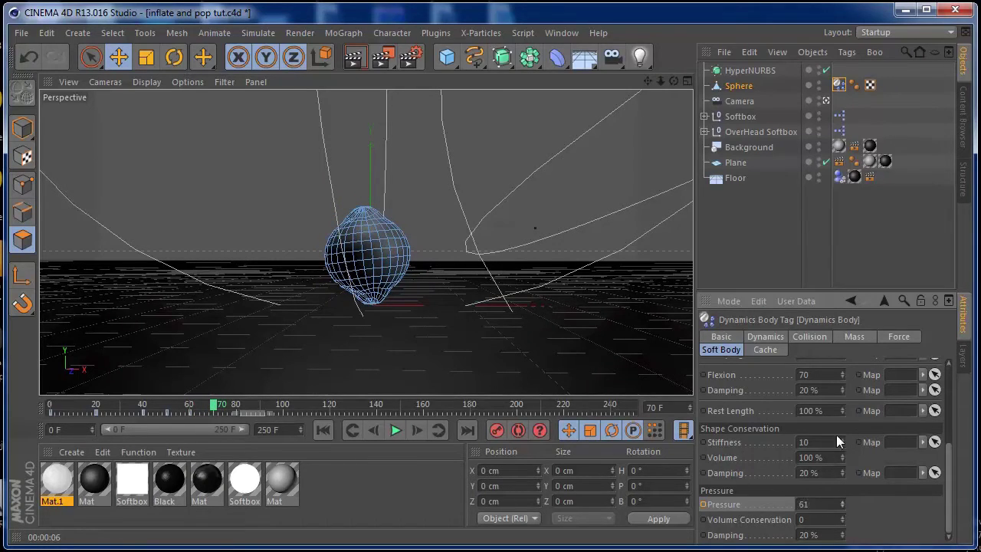
left_click_drag(834, 401, 833, 398)
left_click_drag(844, 504, 842, 501)
left_click(703, 505)
Step: Play the pressure animation twice, stopping at frames 129 and 104, scrub near frame 68, then rewind
left_click(324, 429)
left_click(396, 432)
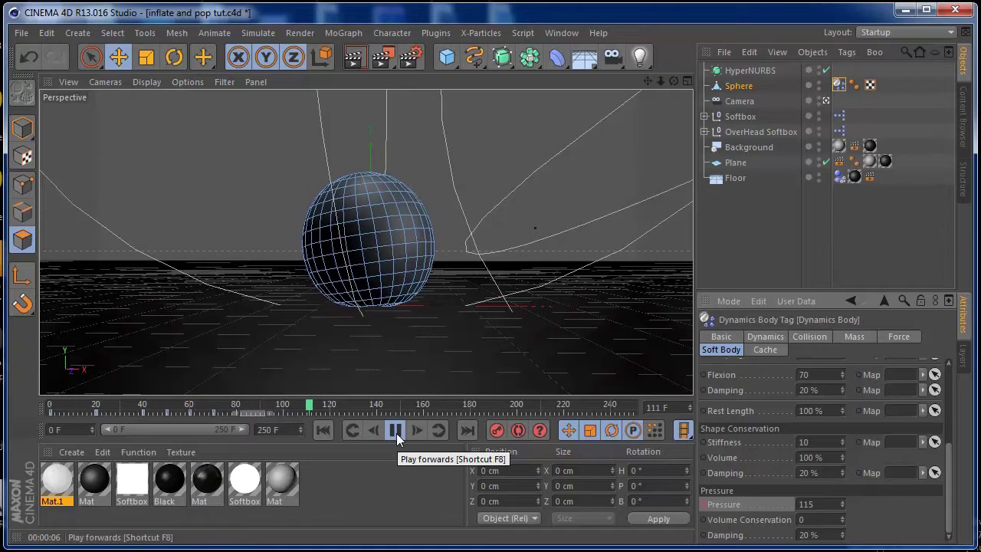
left_click(396, 432)
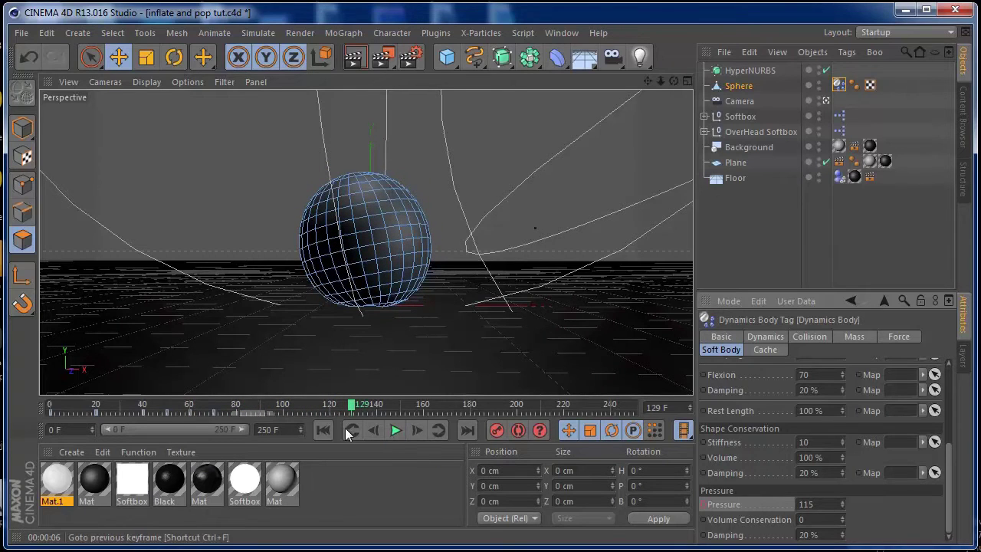
left_click(322, 430)
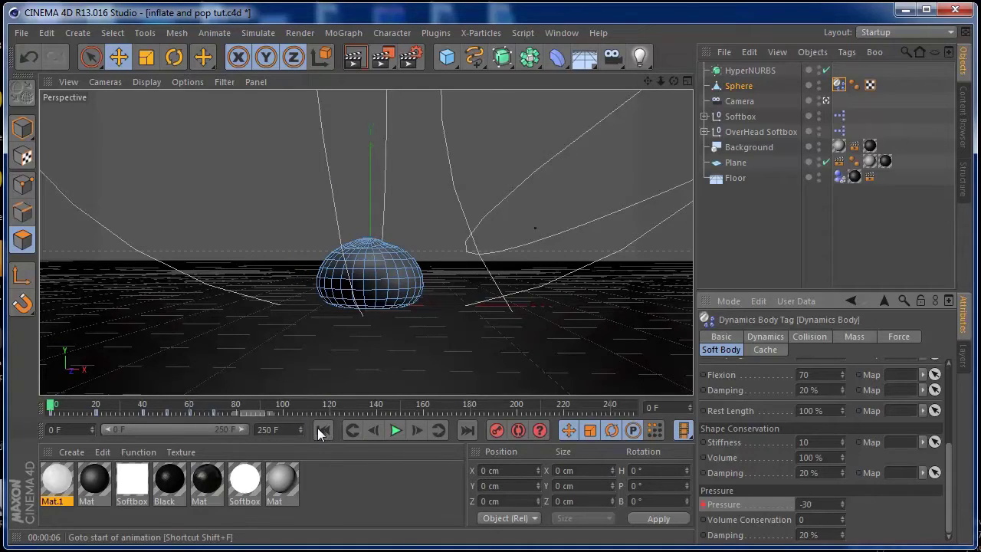
left_click(395, 432)
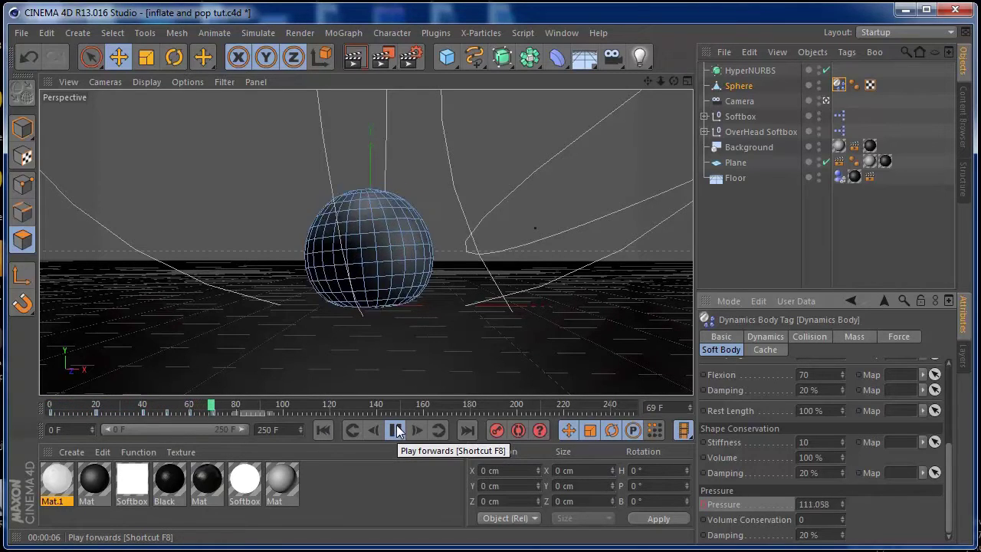
left_click(395, 431)
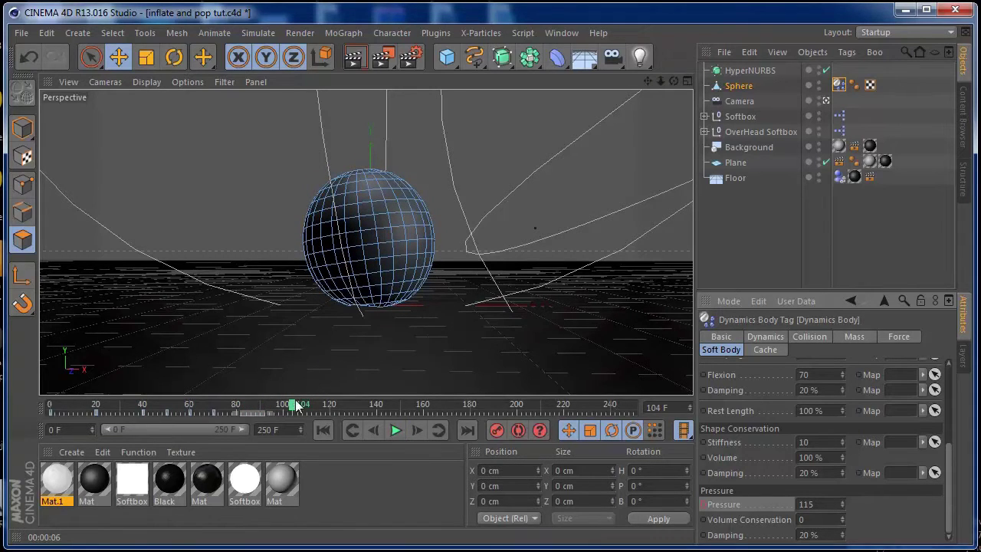
left_click_drag(291, 406, 210, 395)
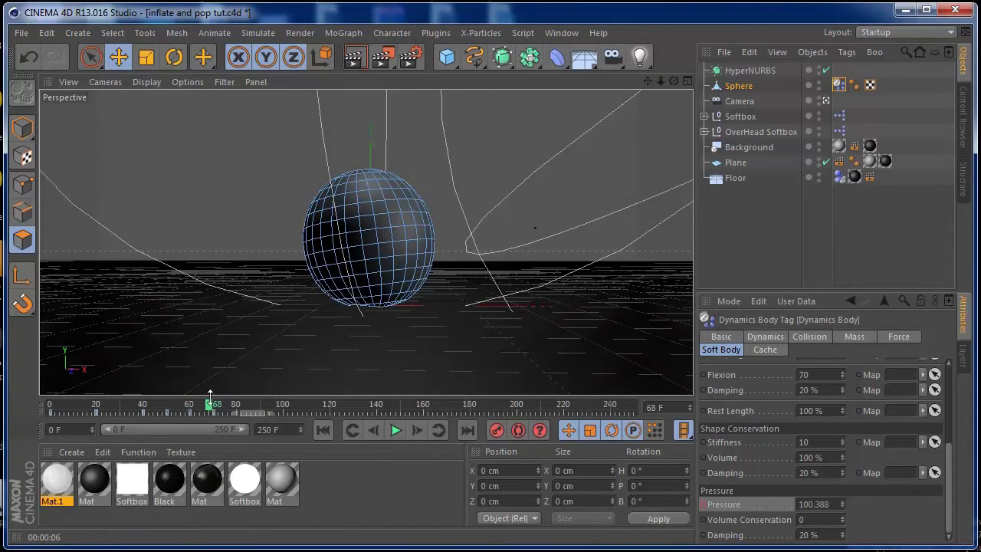
left_click(322, 429)
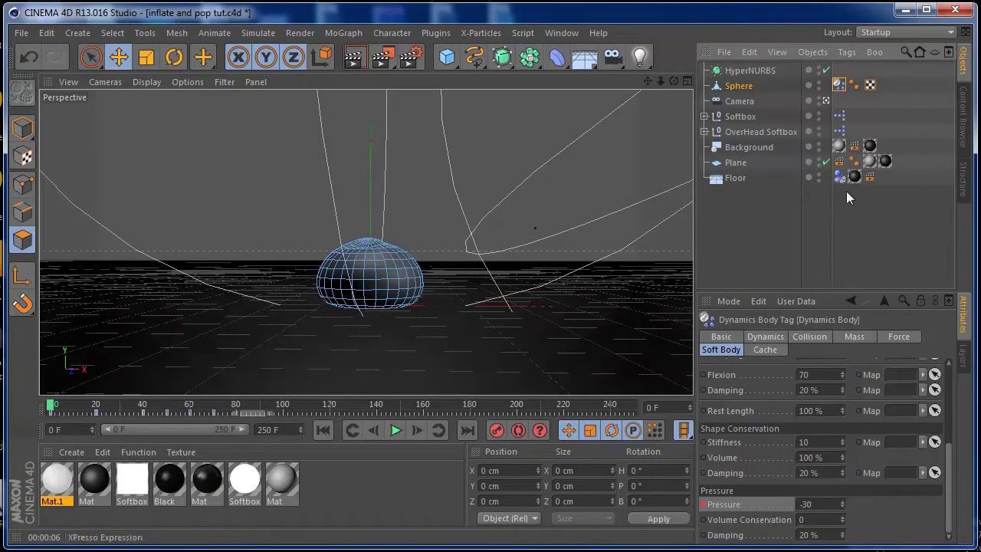
left_click(772, 351)
Step: Bake the soft-body simulation and play it back, scrubbing through frames 61 to 71
left_click(762, 396)
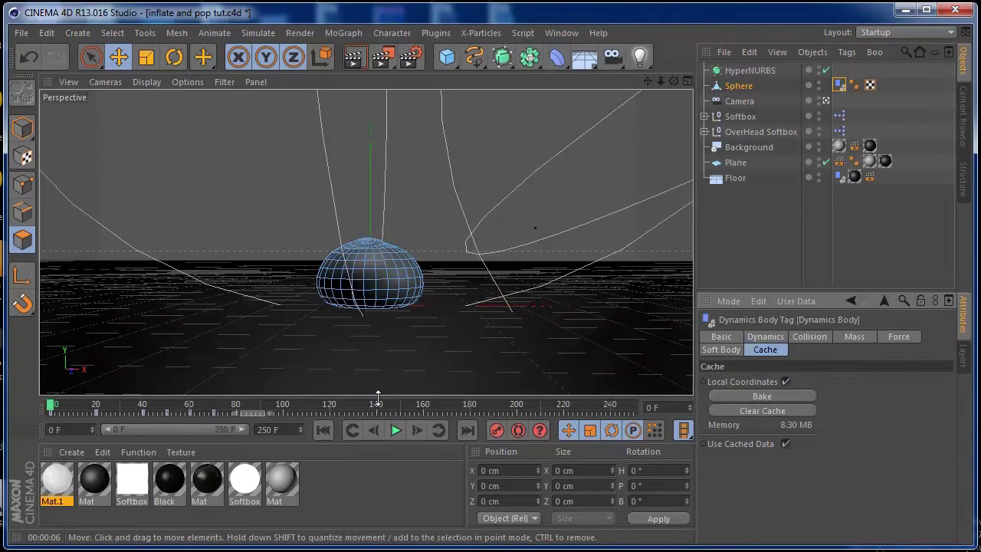
left_click(395, 432)
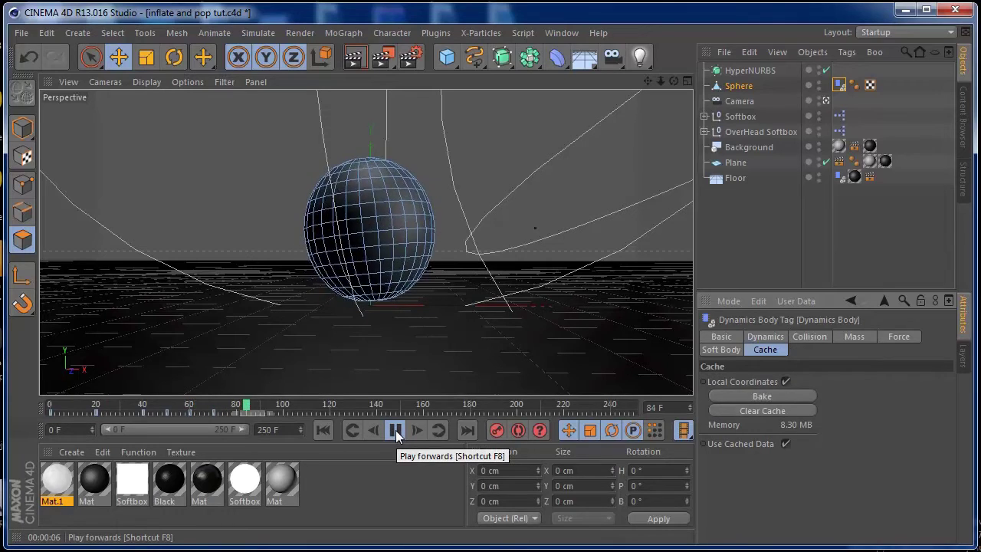
left_click(396, 431)
left_click_drag(329, 406, 224, 392)
mouse_move(191, 395)
left_mouse_down()
mouse_move(213, 398)
mouse_move(167, 396)
mouse_move(209, 400)
mouse_move(179, 399)
left_mouse_up()
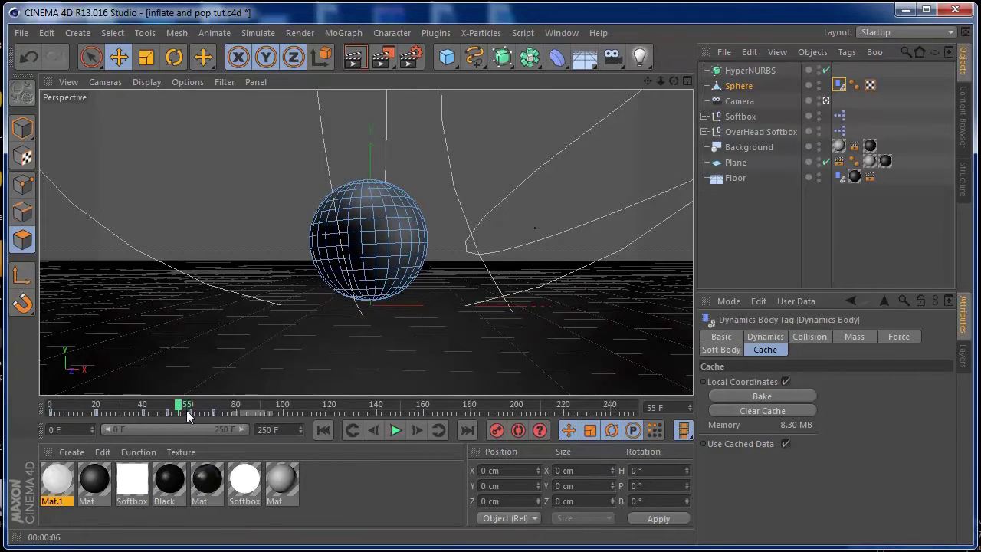
Step: Move the two inflation keys about 15 frames later and rewind to frame 0
left_click_drag(186, 413, 219, 413)
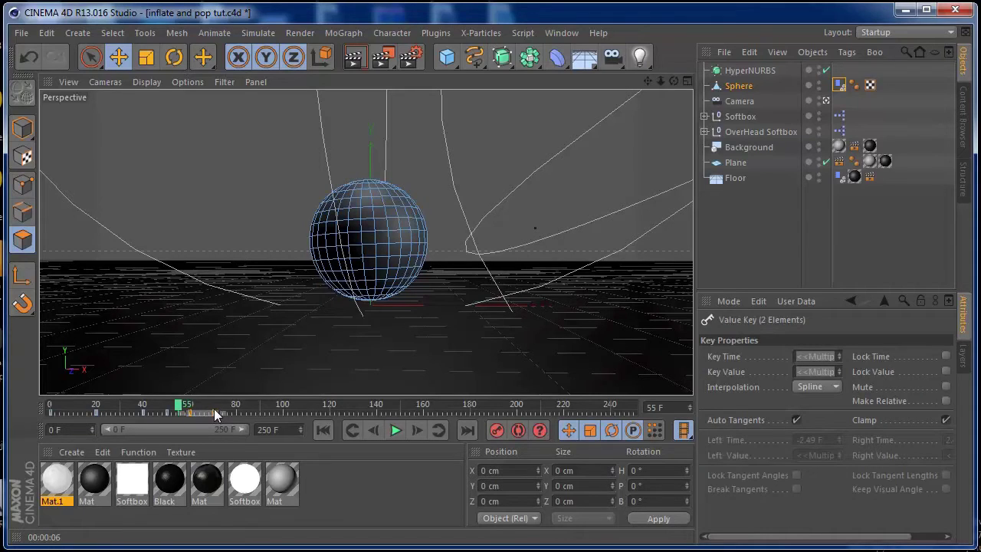
left_click_drag(213, 411, 246, 411)
left_click_drag(247, 412, 268, 414)
left_click(322, 429)
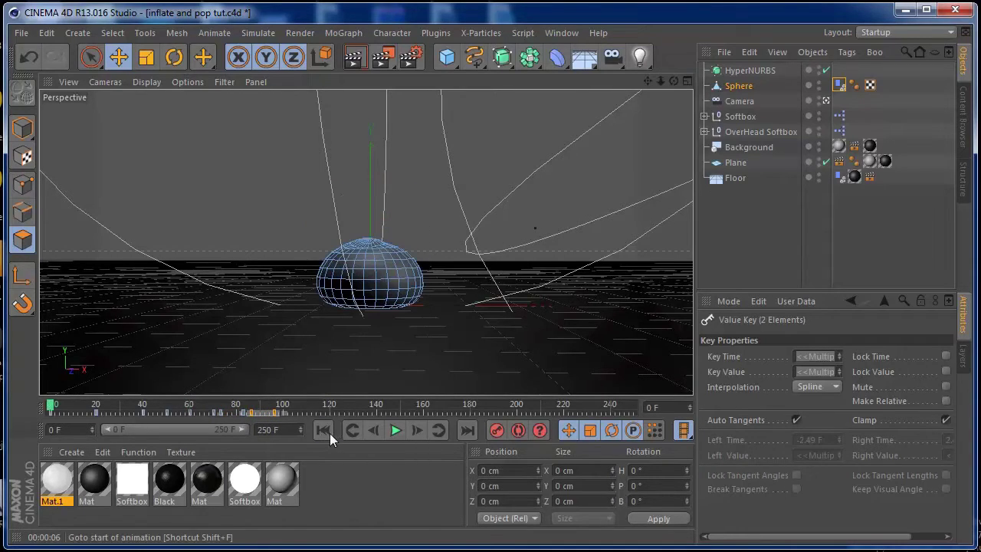
left_click(840, 85)
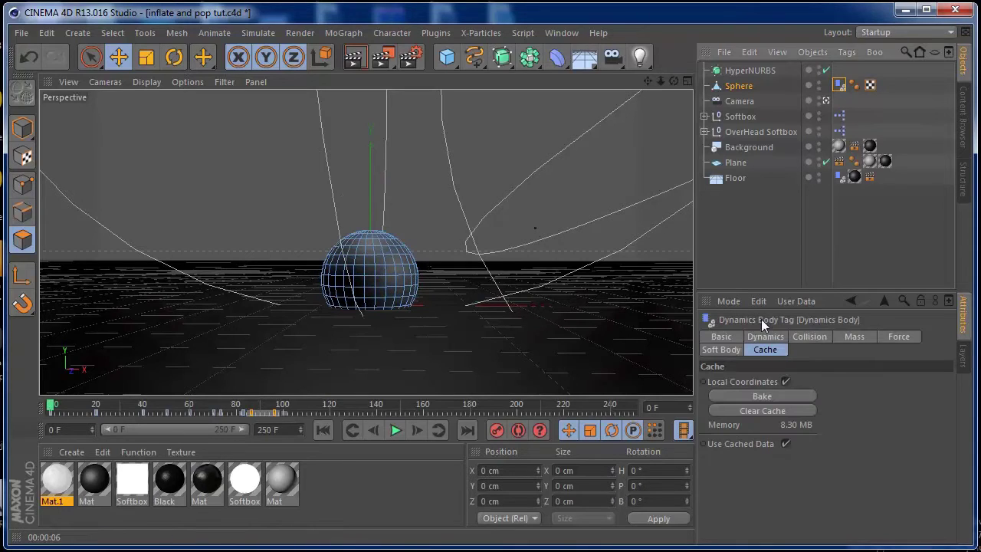
Step: Bake the soft-body simulation, then play and scrub through it, reviewing the inflation around frame 80
left_click(767, 396)
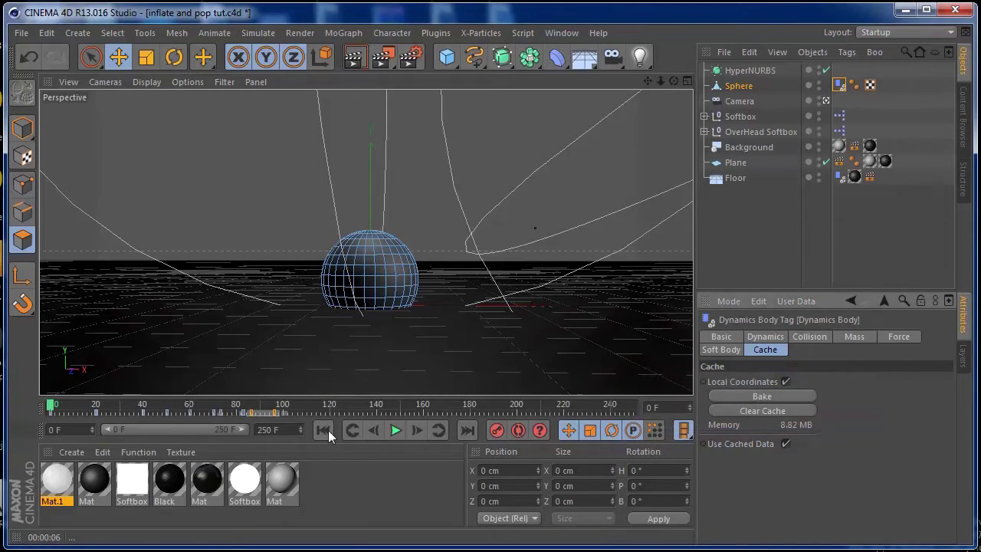
left_click(394, 430)
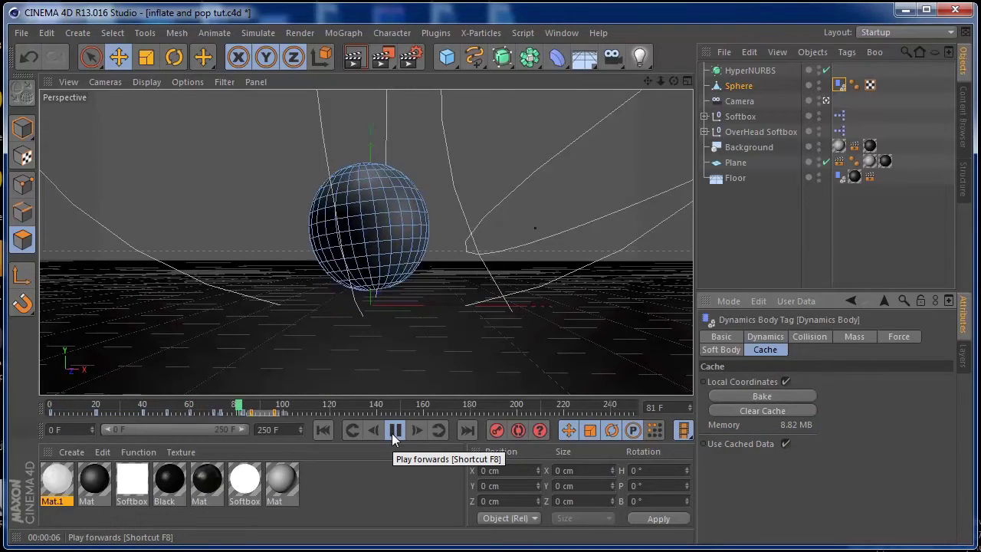
left_click(391, 432)
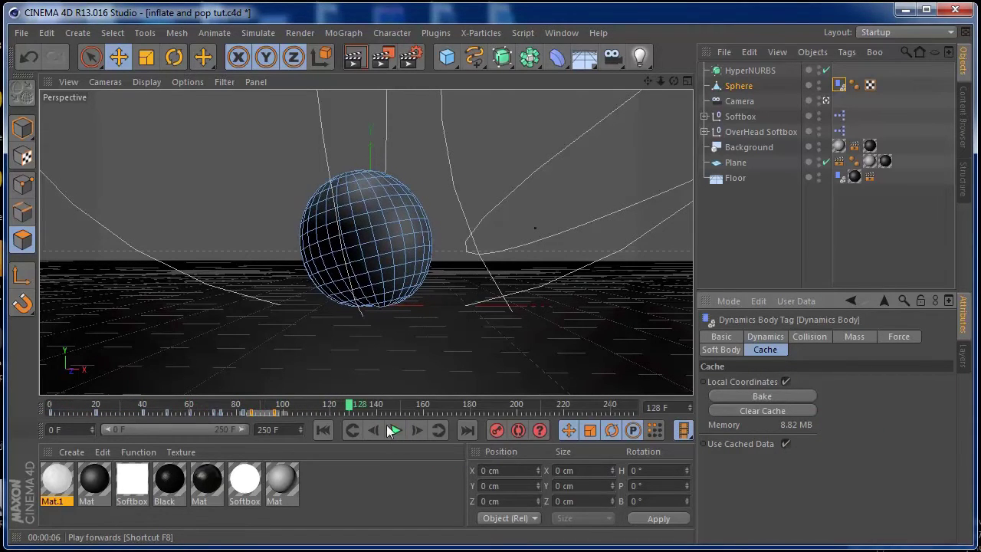
left_click_drag(349, 408, 104, 383)
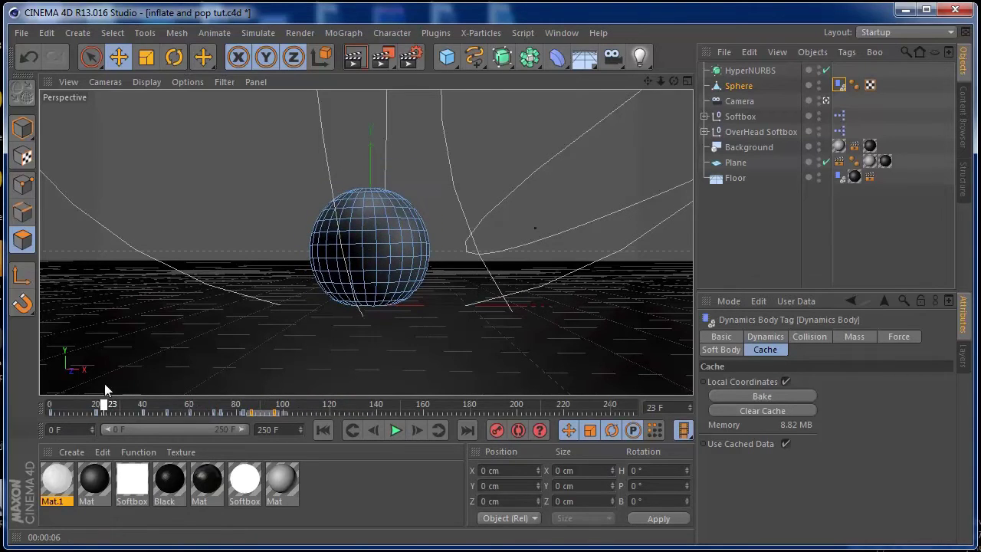
left_click(323, 430)
left_click(396, 430)
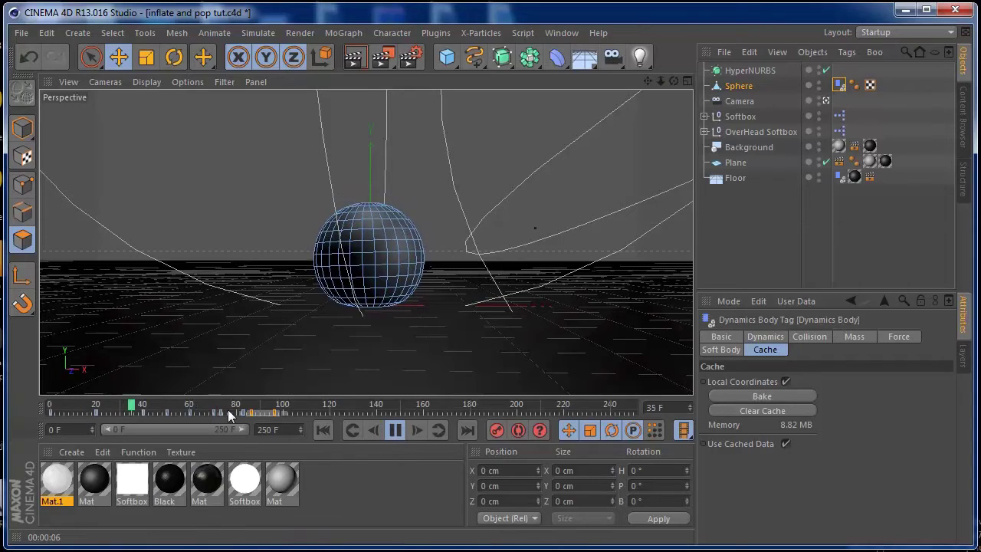
left_click(395, 431)
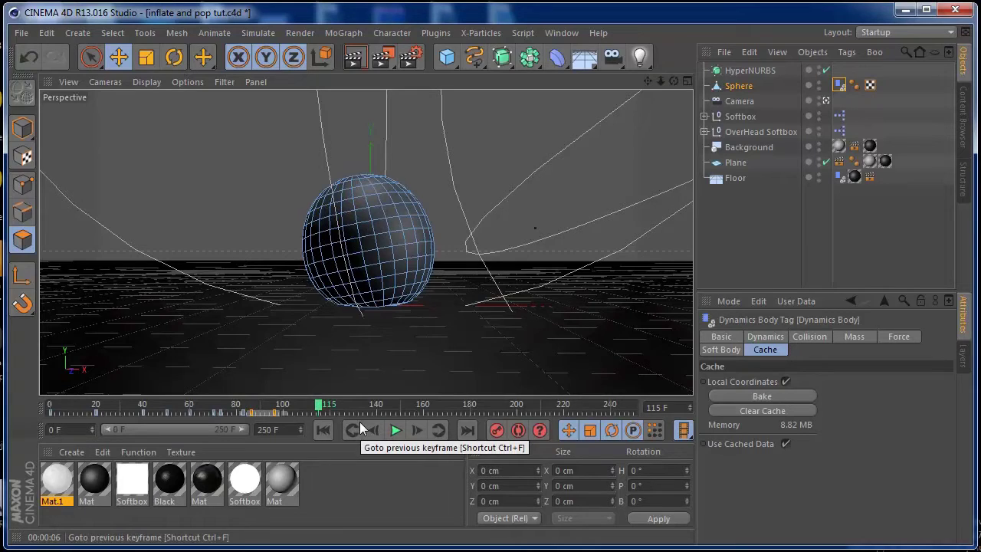
left_click_drag(324, 404, 157, 404)
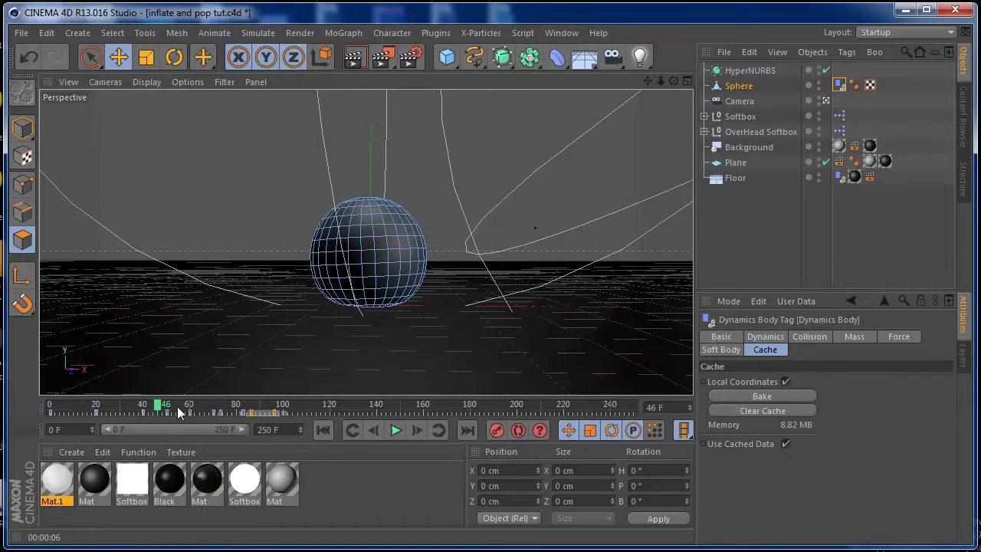
left_click_drag(160, 406, 239, 407)
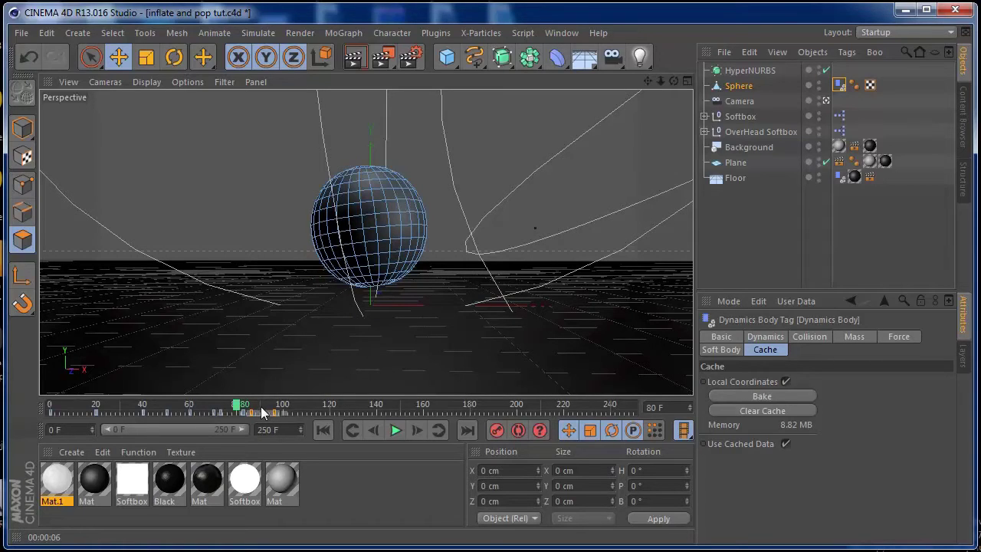
mouse_move(244, 411)
left_mouse_down()
mouse_move(228, 407)
mouse_move(240, 410)
left_mouse_up()
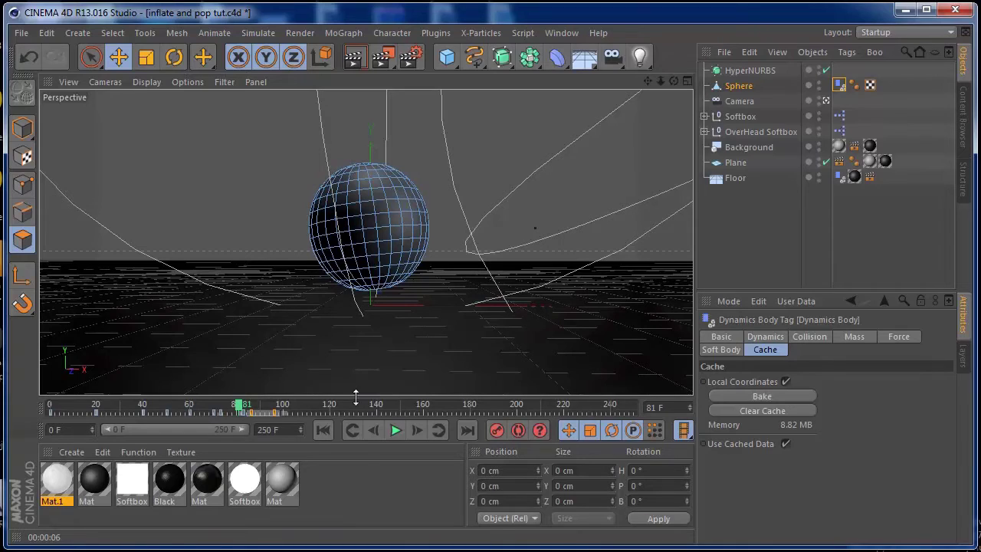
Step: Duplicate the Sphere as Sphere.1 and delete the copy's Dynamics Body tag
left_click(741, 88)
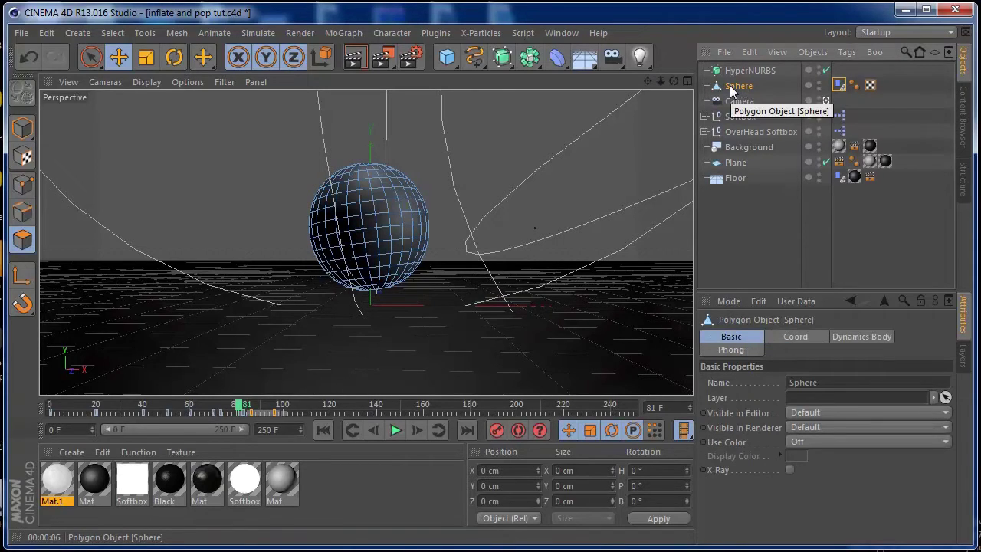
key("ctrl+c")
key("ctrl+v")
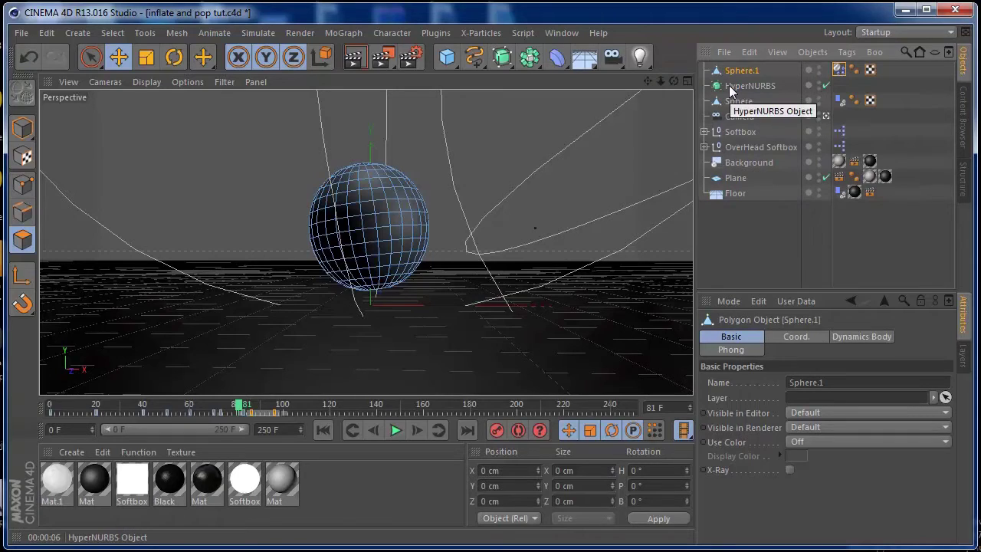
left_click(839, 69)
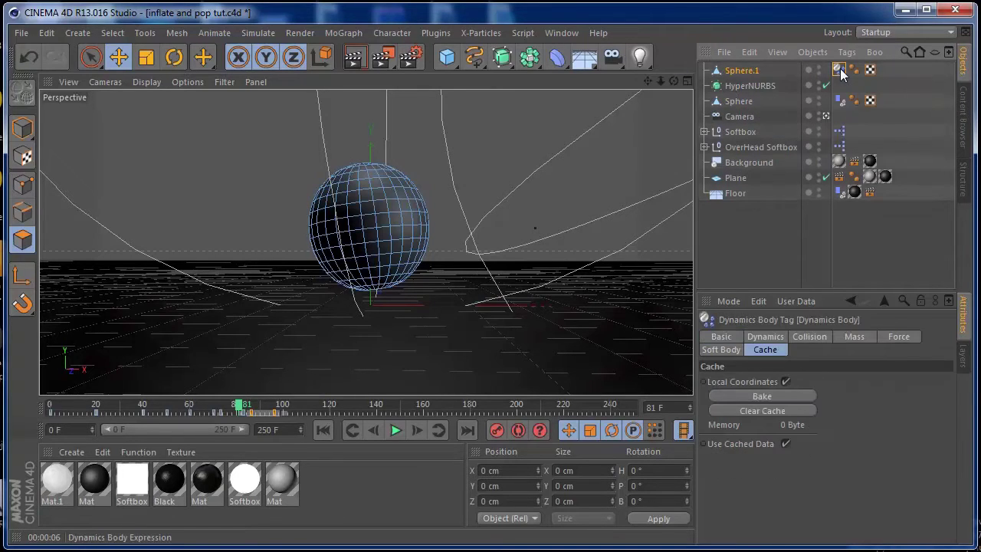
key("Delete")
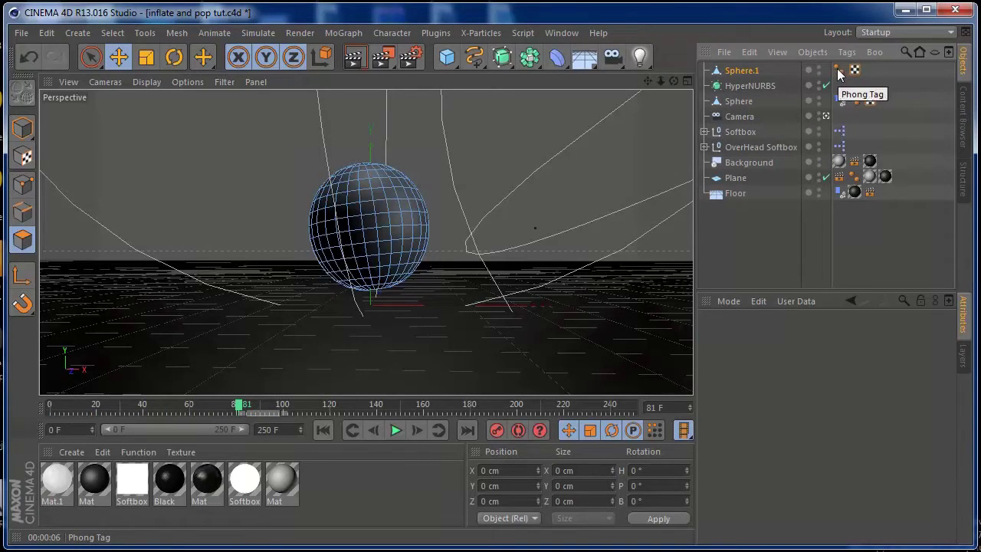
Step: Select Sphere.1 and orbit the view around it
left_click(752, 71)
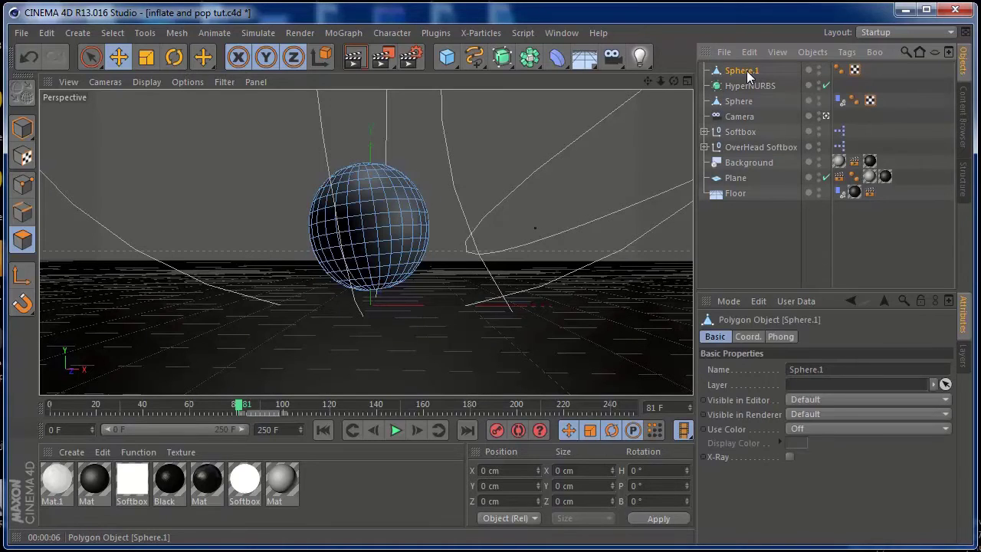
right_click(747, 70)
mouse_move(779, 141)
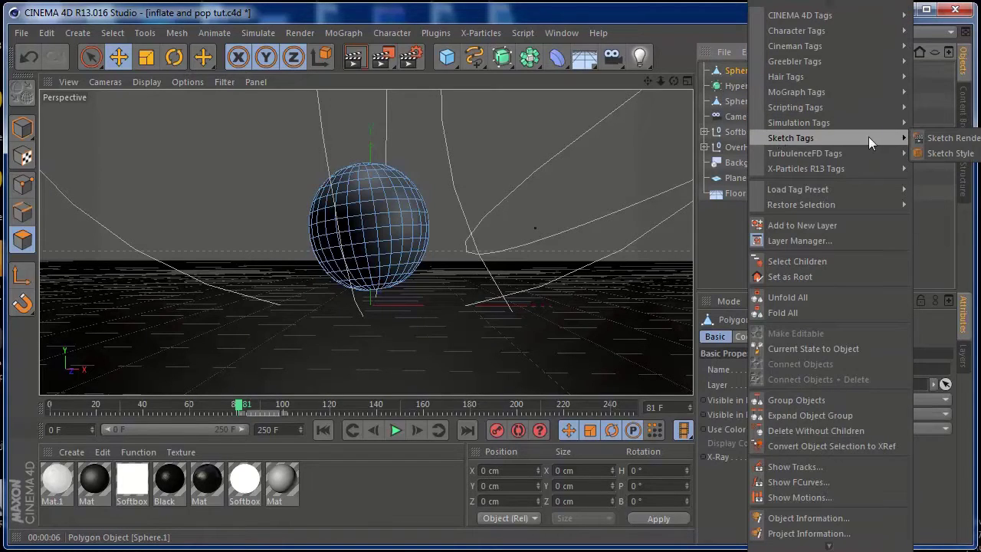
left_click(739, 75)
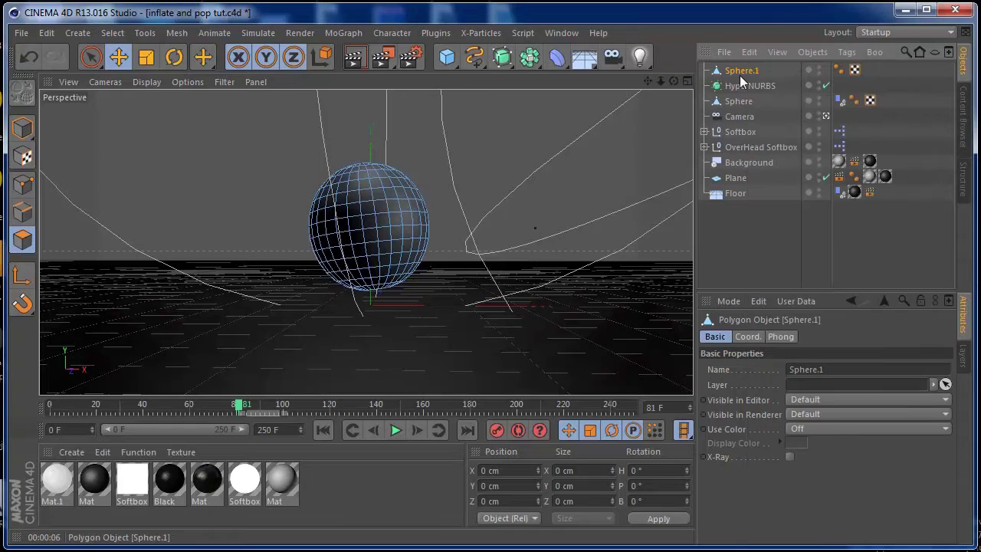
left_click_drag(673, 80, 703, 102)
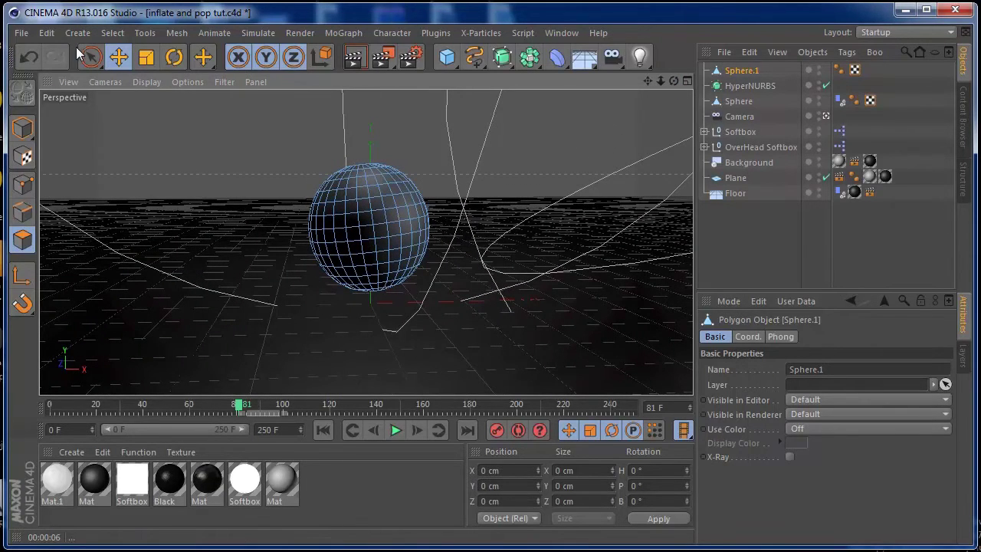
Step: Select all of Sphere.1's polygons and activate the Knife tool
left_click(104, 36)
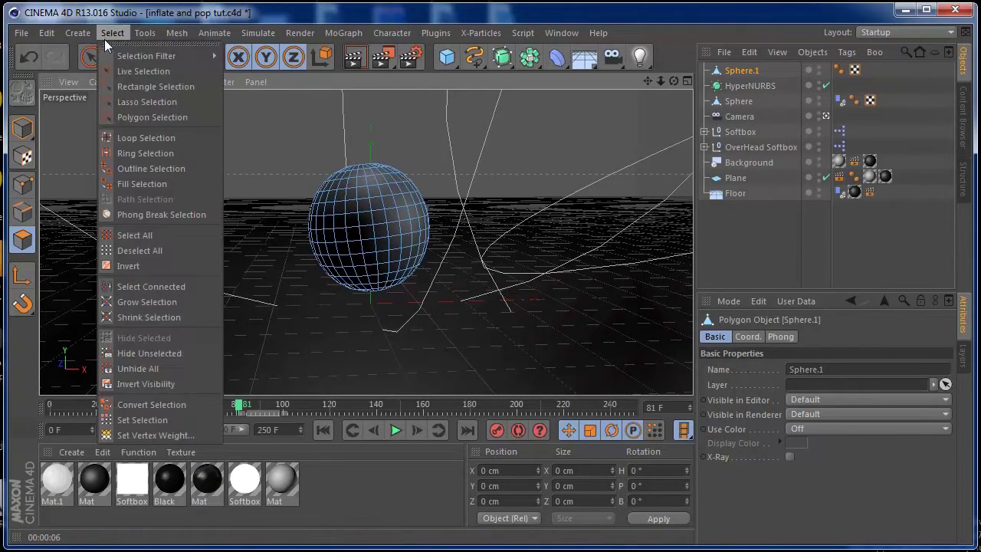
left_click(126, 236)
right_click(307, 194)
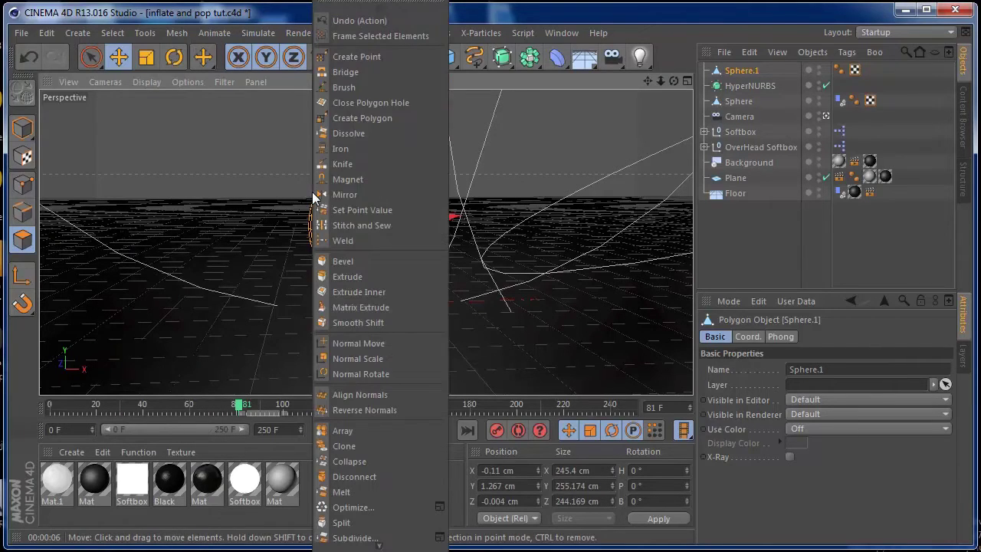
left_click(337, 161)
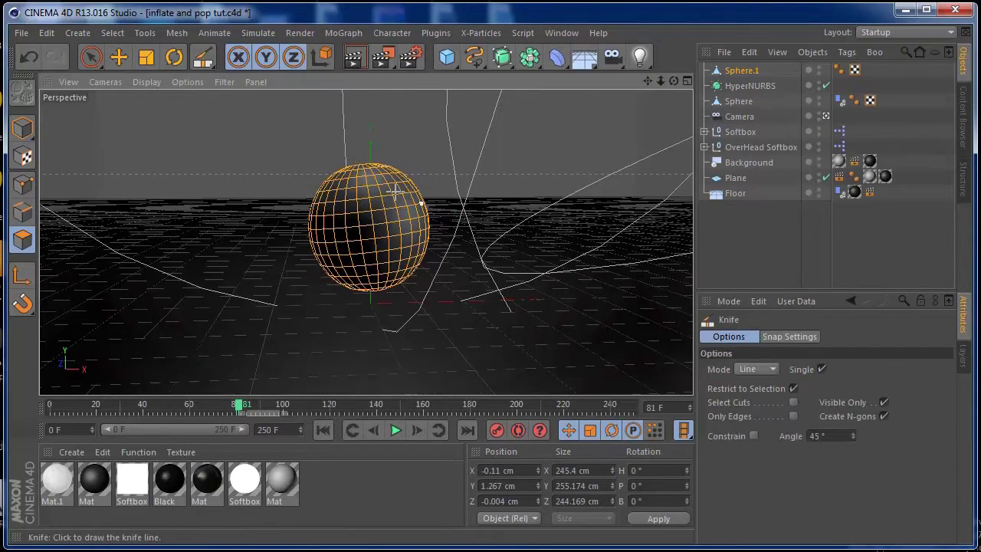
Step: Slice six irregular knife lines across the left side of Sphere.1
mouse_move(674, 81)
left_mouse_down()
mouse_move(692, 116)
mouse_move(773, 132)
mouse_move(646, 95)
mouse_move(674, 88)
left_mouse_up()
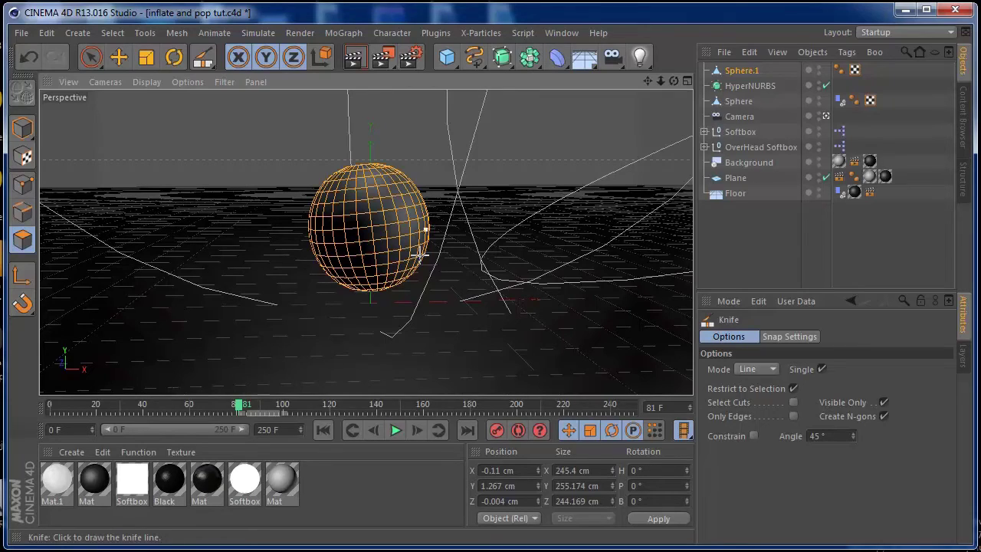
left_click_drag(671, 82, 766, 86)
left_click_drag(327, 158, 344, 295)
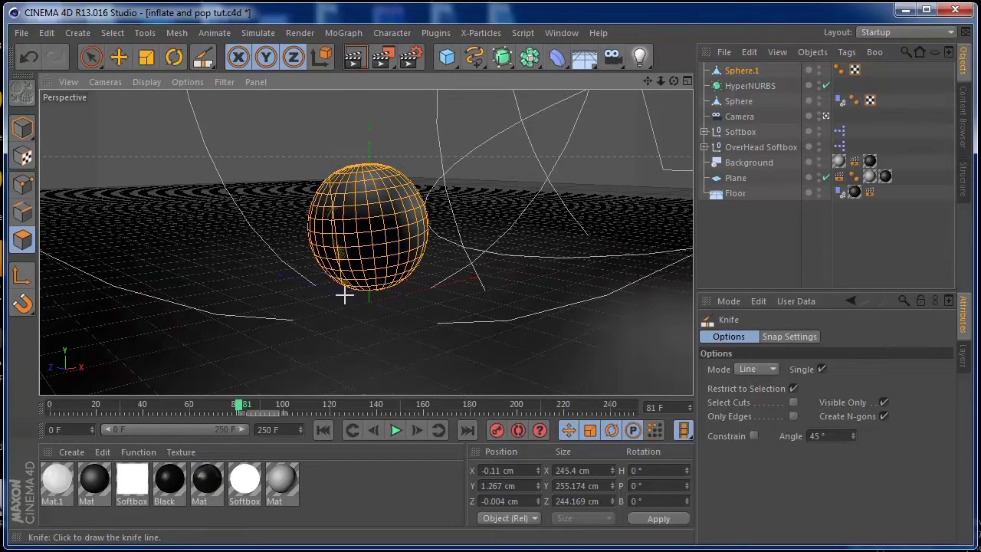
left_click_drag(384, 137, 316, 261)
left_click_drag(313, 167, 357, 247)
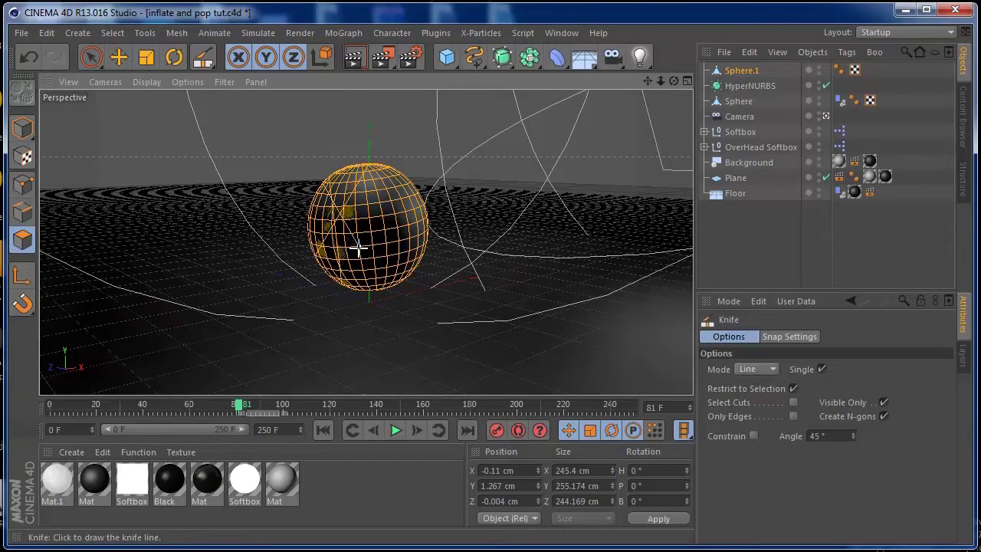
mouse_move(339, 165)
left_mouse_down()
mouse_move(355, 225)
mouse_move(315, 283)
mouse_move(362, 260)
left_mouse_up()
mouse_move(364, 307)
left_mouse_down()
mouse_move(310, 196)
mouse_move(351, 230)
mouse_move(360, 267)
left_mouse_up()
mouse_move(355, 149)
left_mouse_down()
mouse_move(343, 288)
mouse_move(356, 224)
left_mouse_up()
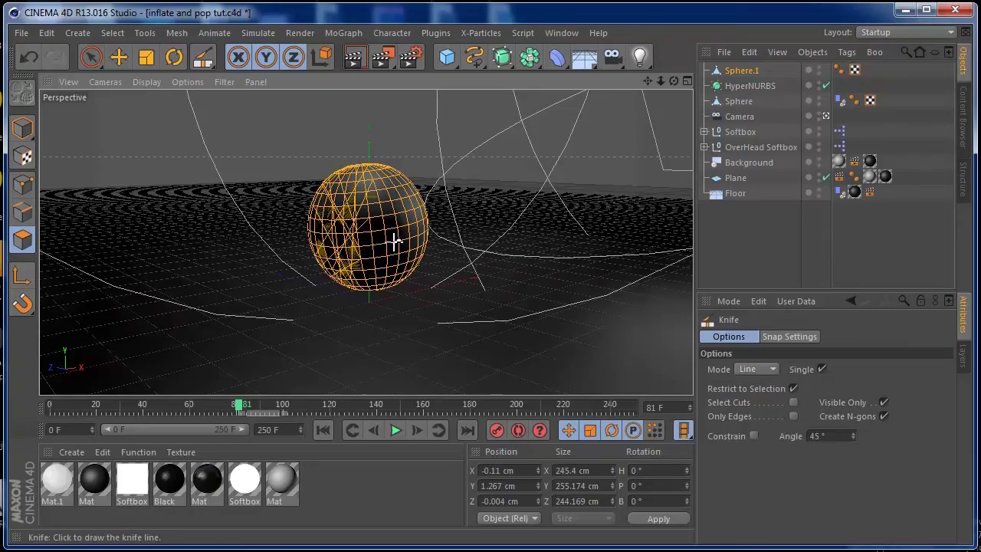
Step: Turn to the sphere's right side and add a diagonal and a vertical knife cut
left_click_drag(673, 86, 391, 196)
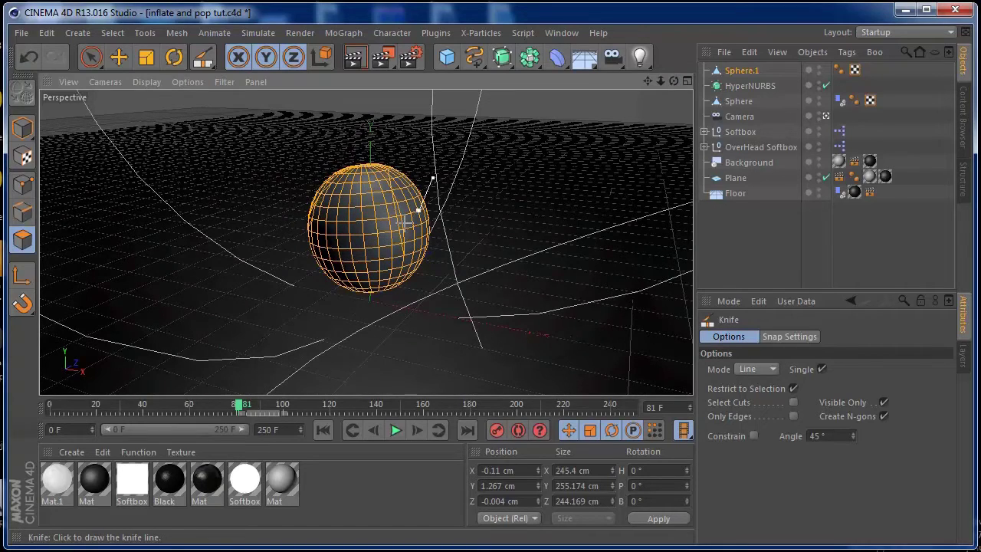
left_click_drag(385, 179, 444, 254)
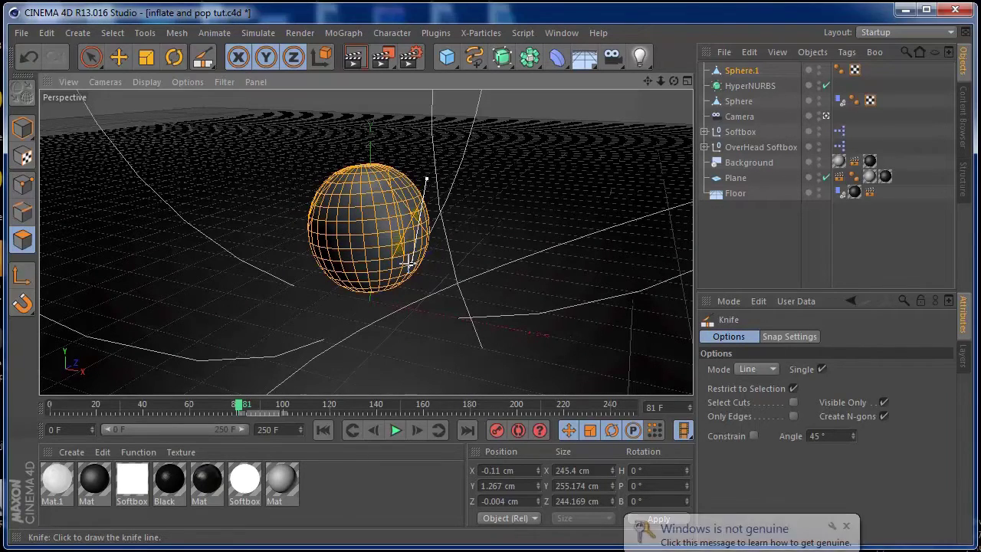
left_click_drag(412, 300, 412, 149)
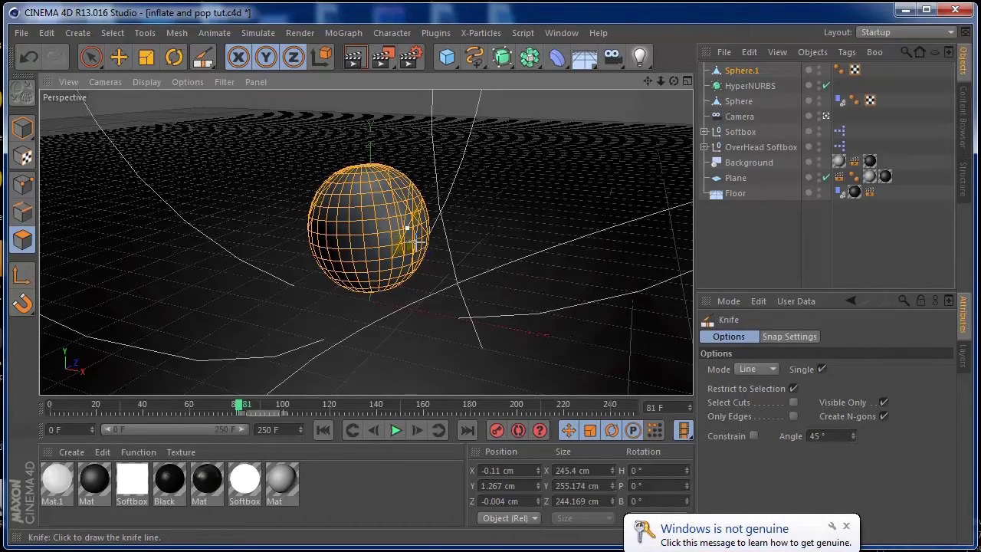
left_click_drag(678, 83, 740, 73)
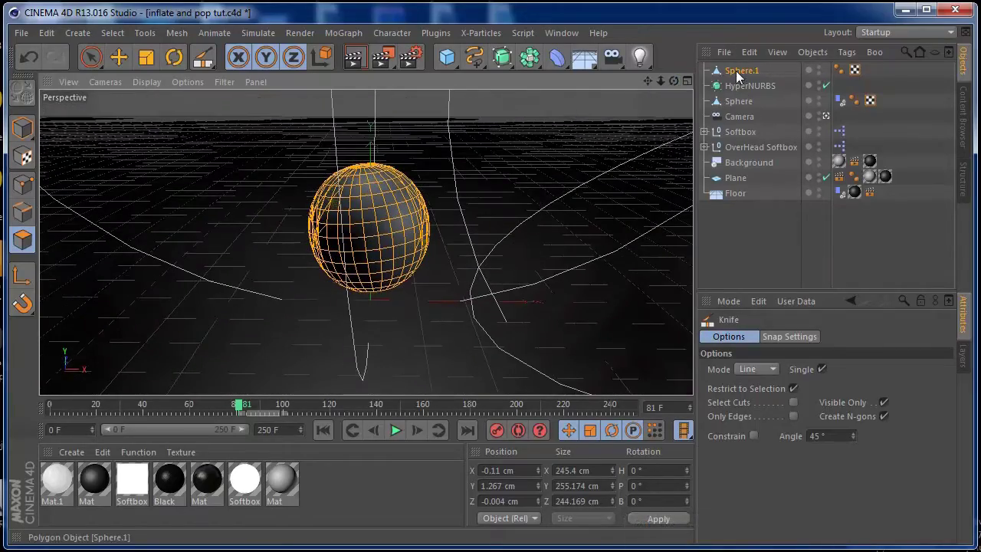
Step: Wrap Sphere.1 in a new Cloth NURBS
left_click(740, 70)
left_click(253, 33)
mouse_move(260, 53)
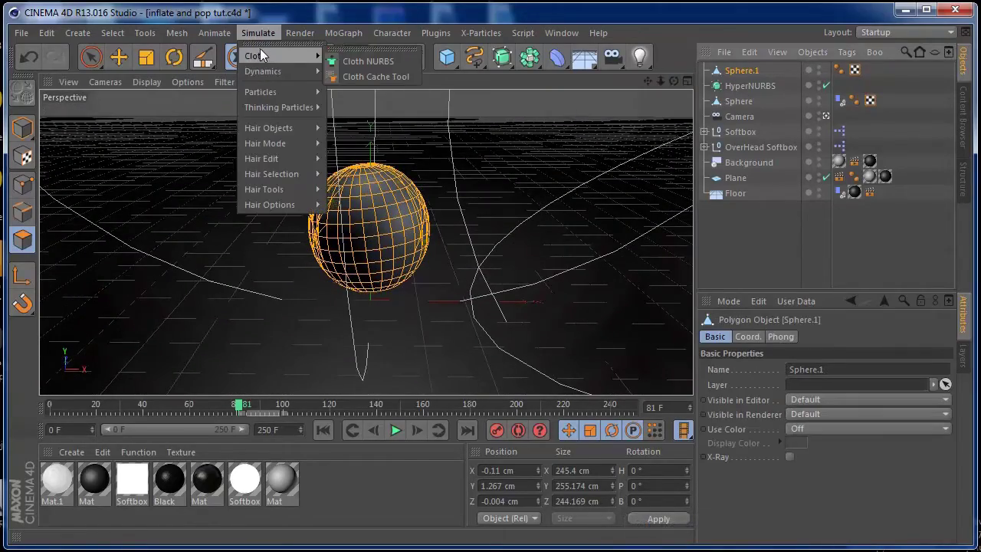
left_click(345, 58, "alt")
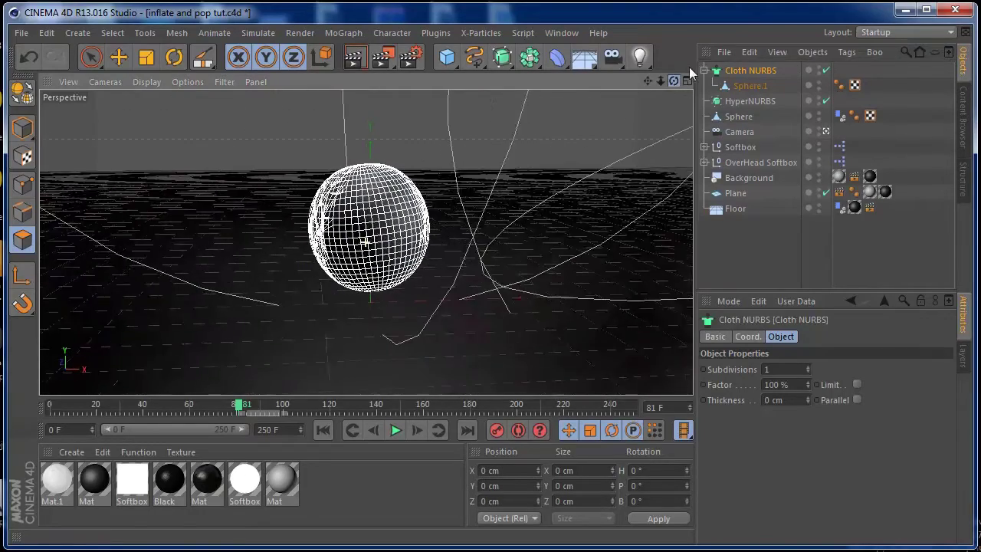
Step: Add a Cloth tag to Sphere.1, turn off Auto timing, and set the simulation Start to 81 F
left_click(742, 83)
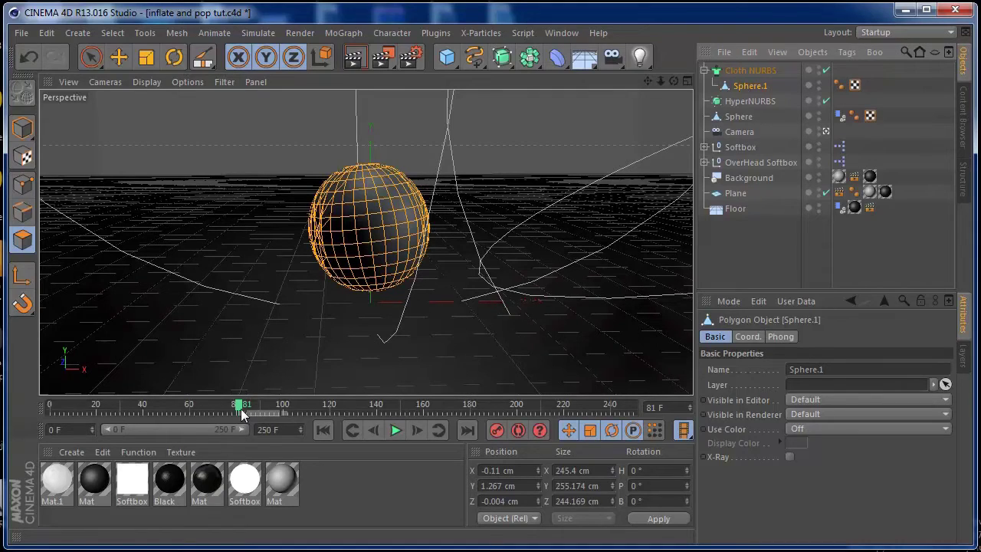
right_click(744, 89)
mouse_move(793, 102)
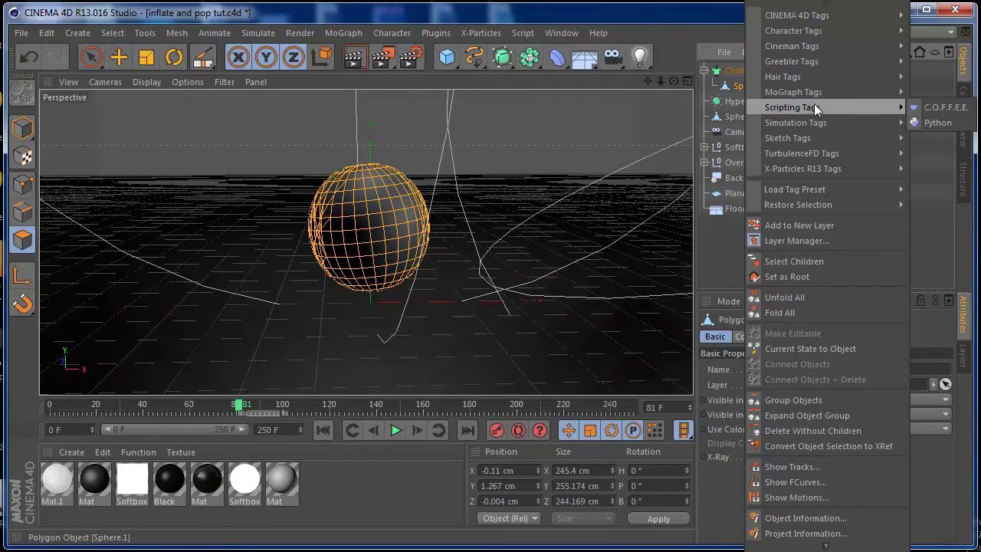
mouse_move(861, 123)
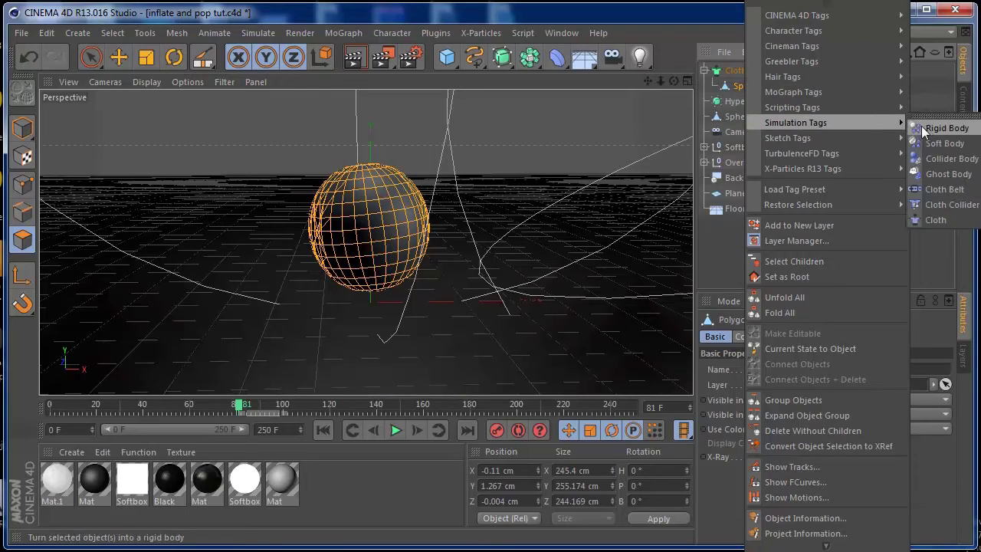
left_click(932, 219)
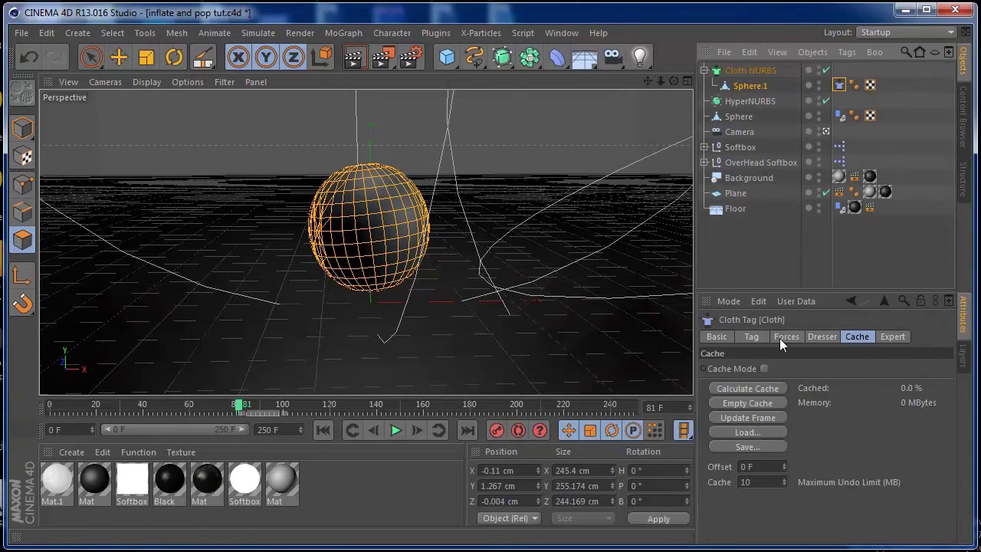
left_click(753, 337)
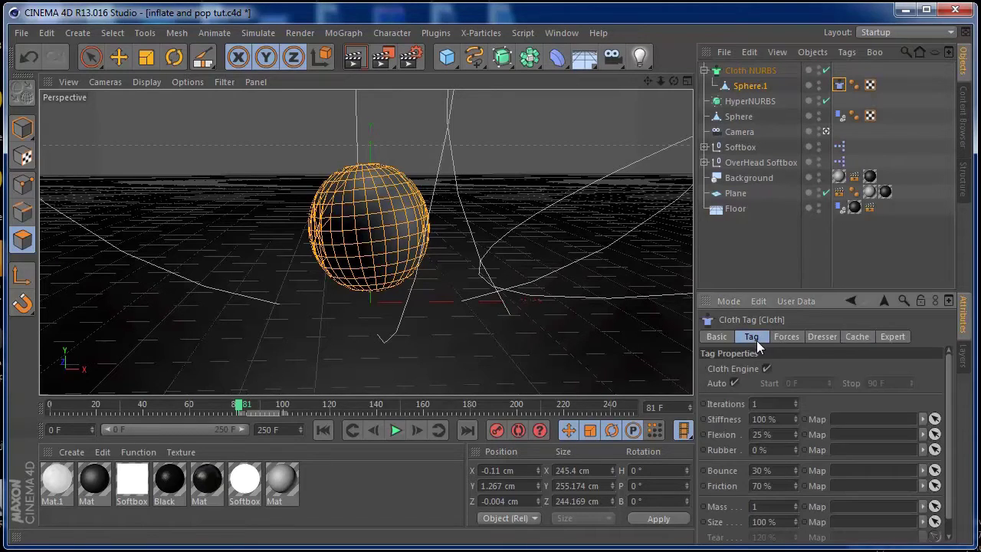
left_click(732, 382)
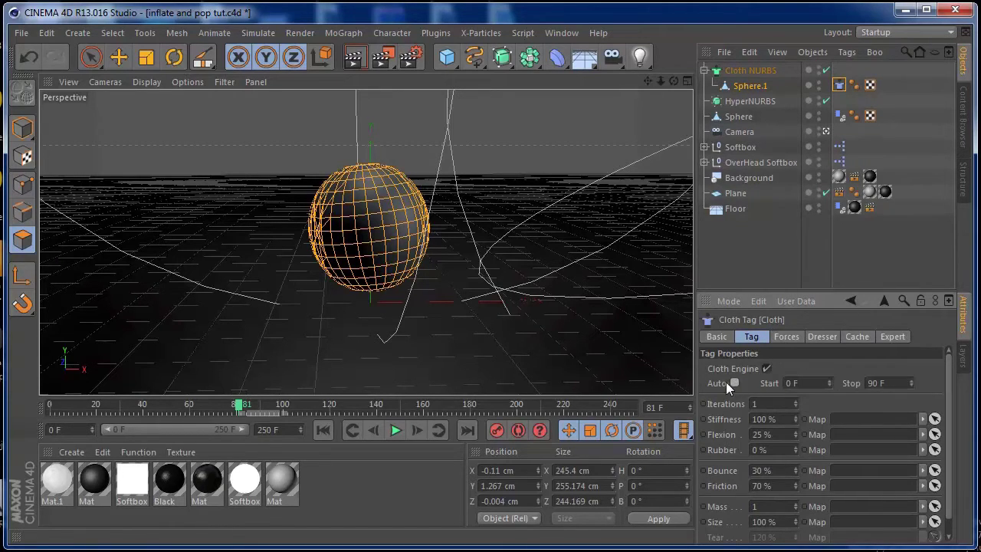
left_click(811, 383)
type("8")
key("Tab")
right_click(740, 86)
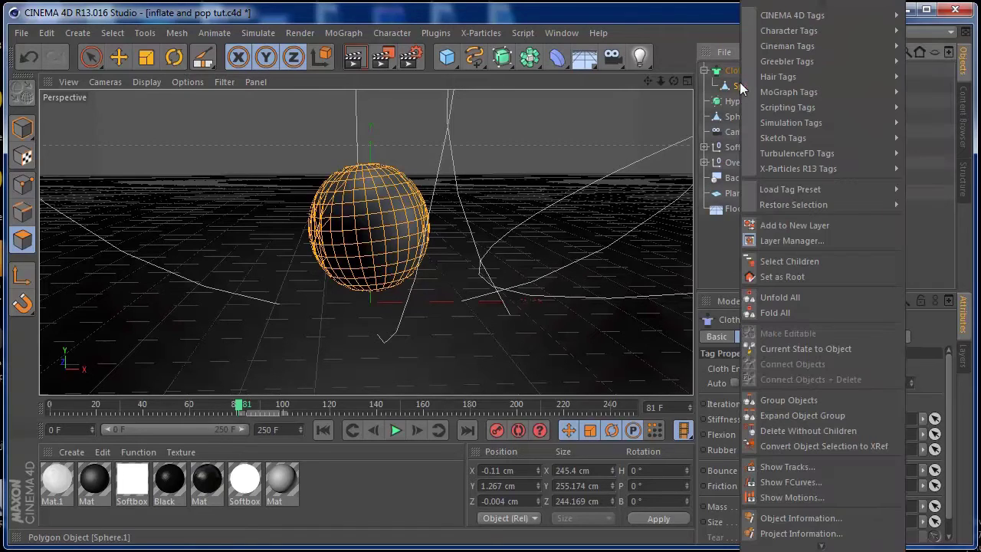
Step: Add a Display tag to Sphere.1, keying Visibility 100% at frame 81 and 0% at frame 80
mouse_move(766, 76)
mouse_move(792, 17)
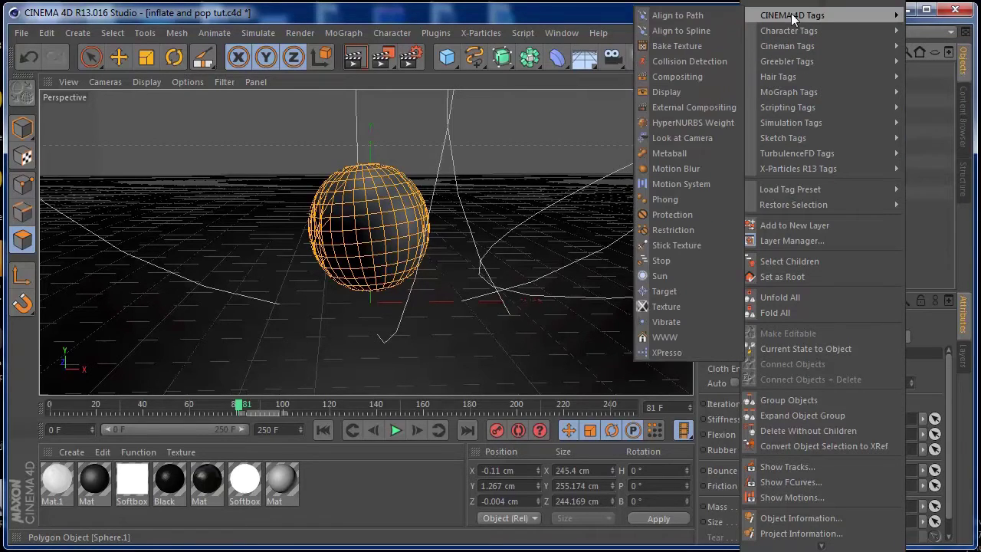
left_click(684, 93)
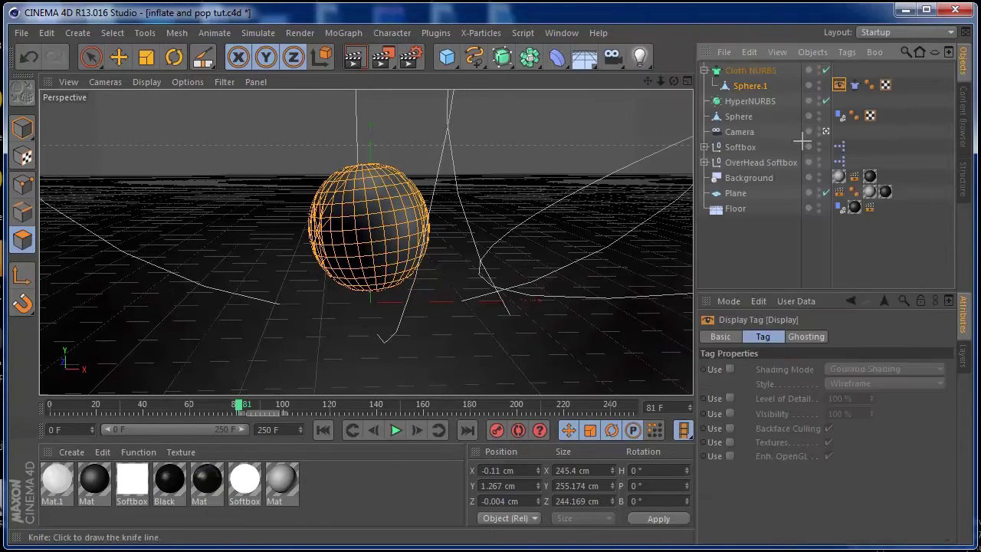
key("k")
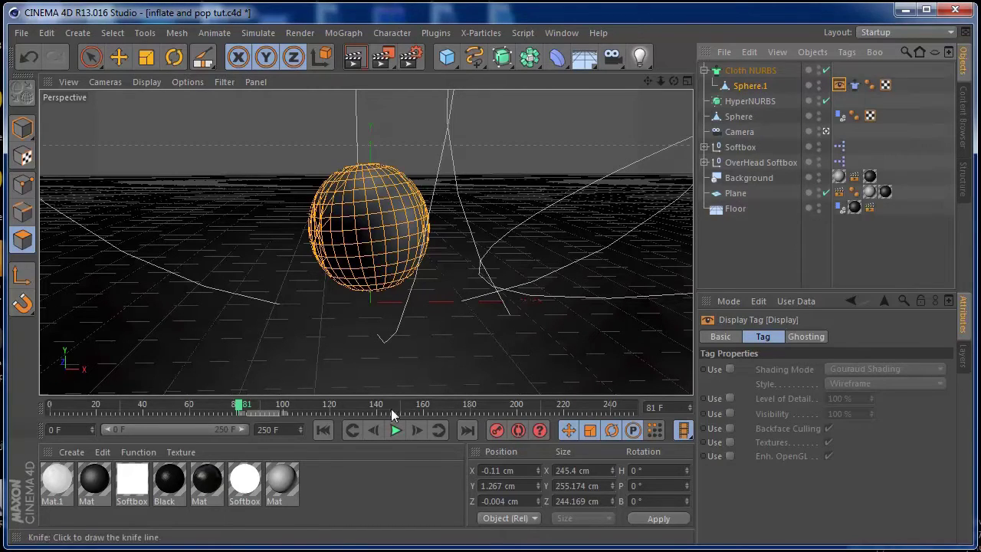
left_click(729, 413)
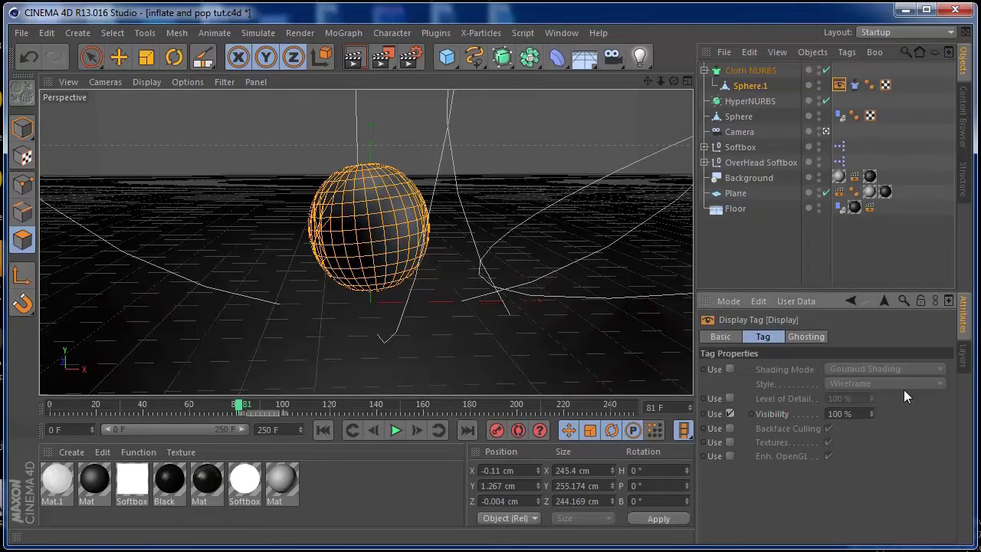
left_click_drag(864, 412, 803, 414)
left_click(752, 413, "ctrl")
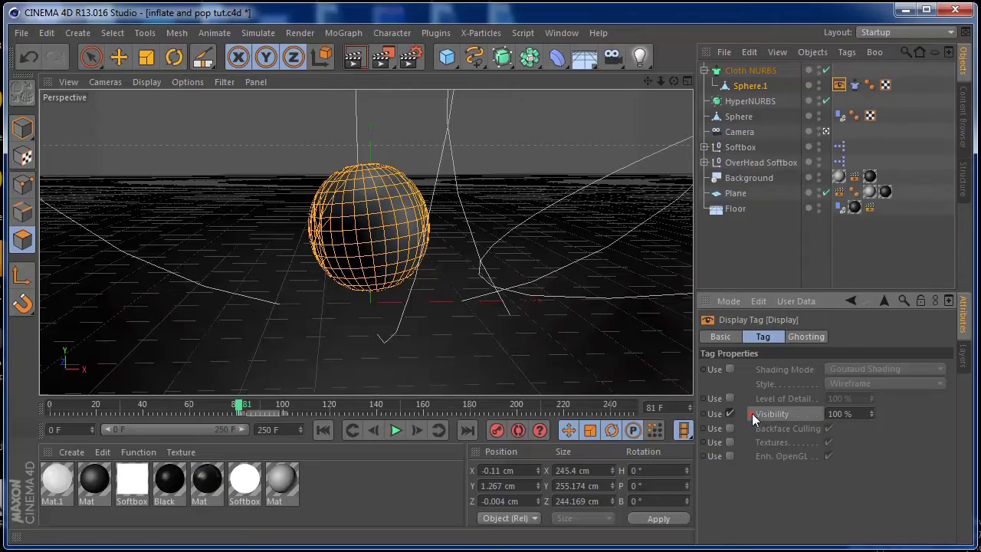
left_click(373, 437)
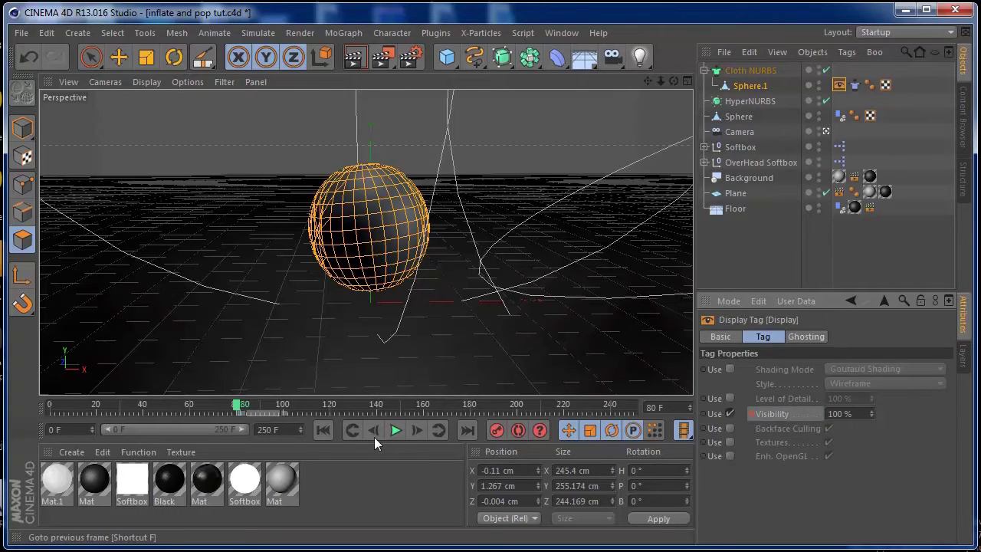
left_click(850, 414)
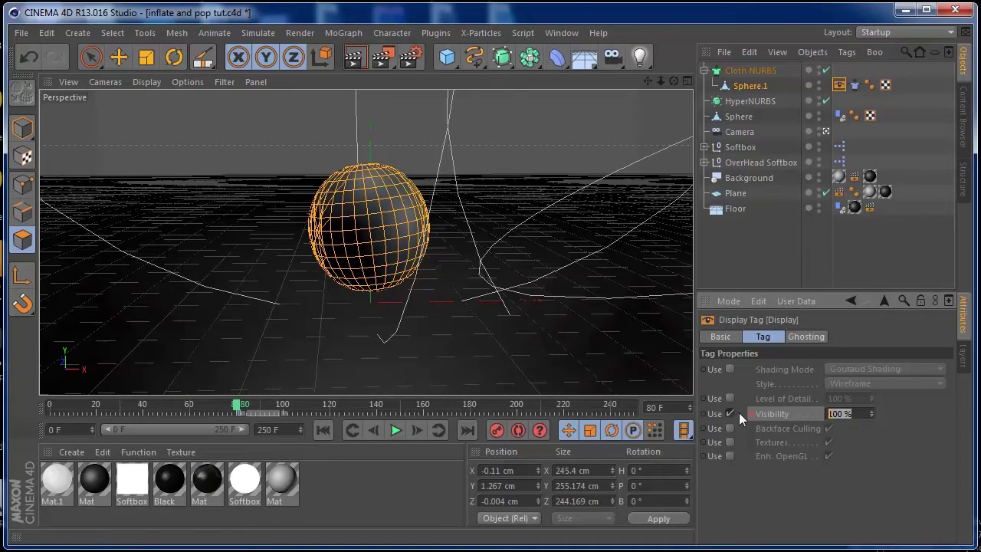
type("0")
key("Return")
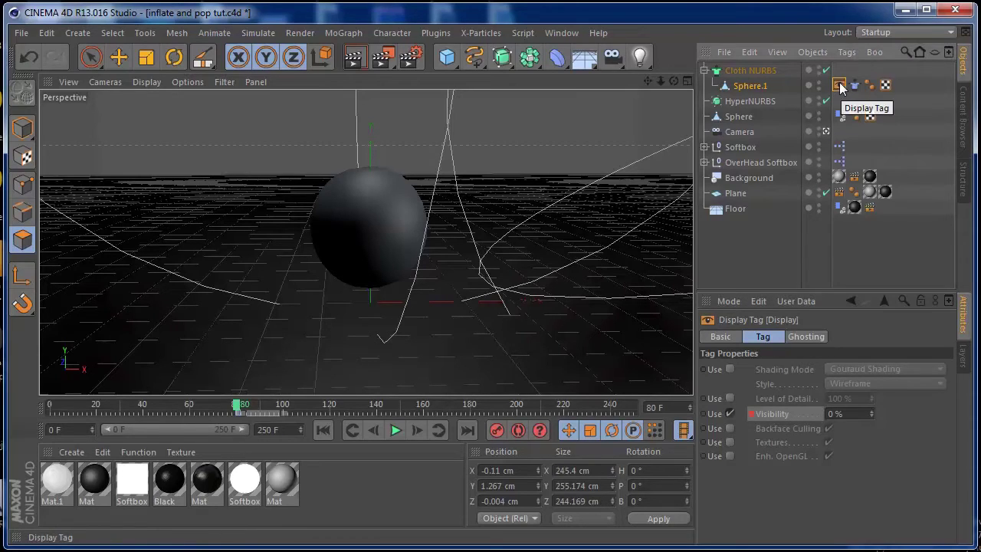
Step: Copy the Display tag onto the original Sphere, keying Visibility 100% at frame 80 and 0% at 81
left_click_drag(841, 91, 882, 119, "ctrl")
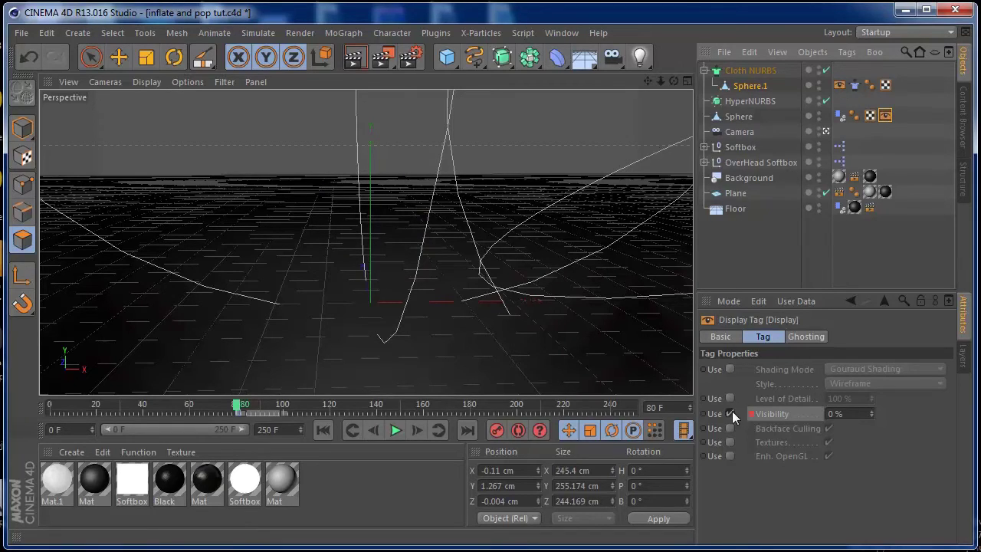
left_click_drag(847, 411, 795, 421)
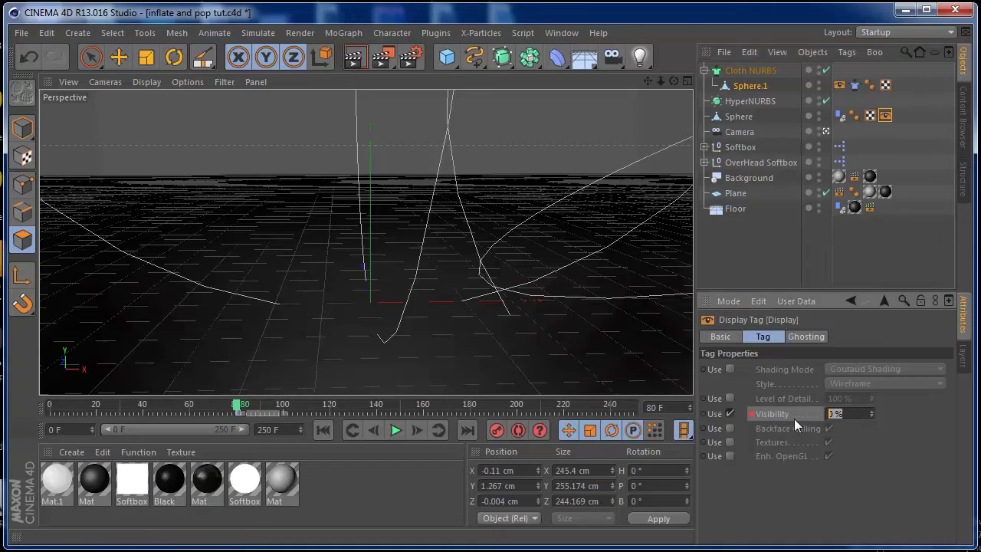
type("100")
key("Return")
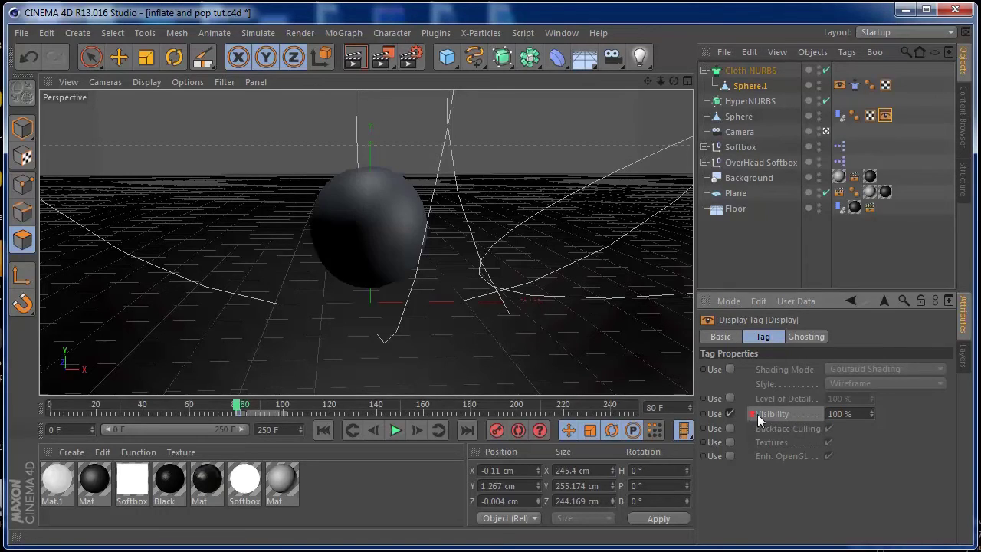
left_click(415, 432)
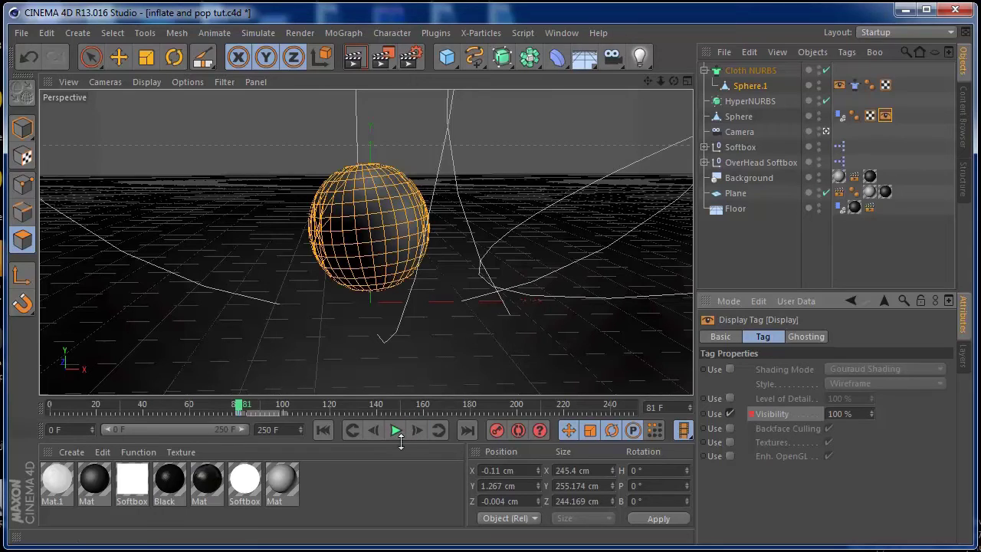
left_click_drag(859, 414, 756, 420)
type("0")
left_click(854, 85)
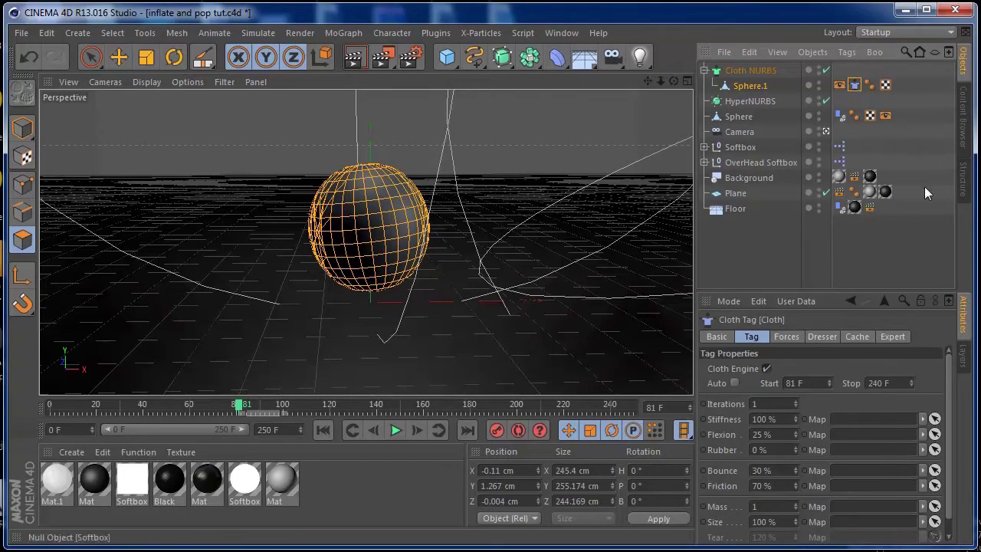
Step: Turn on Use Tear in Sphere.1's Cloth tag with the Tear threshold at 120%
scroll(947, 391, "down", 1)
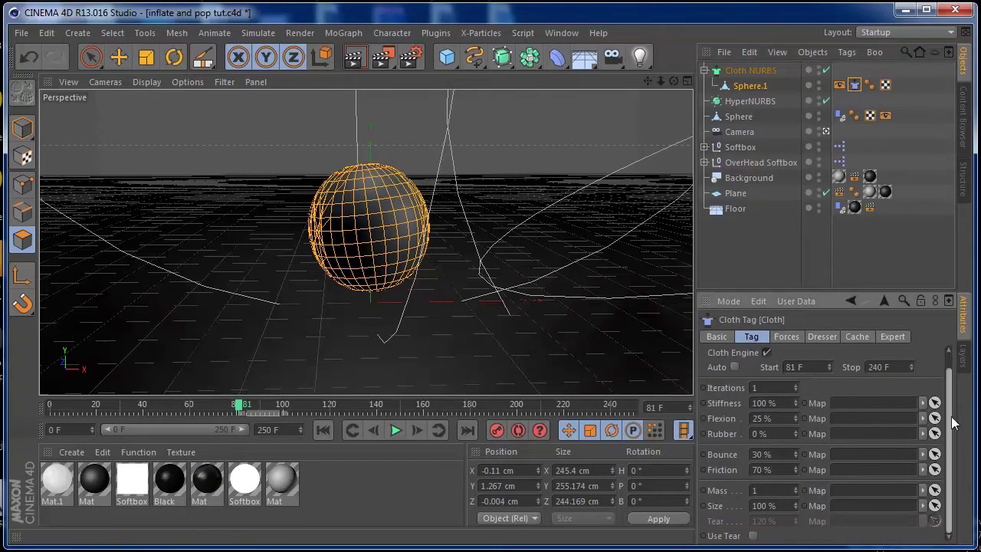
left_click(752, 536)
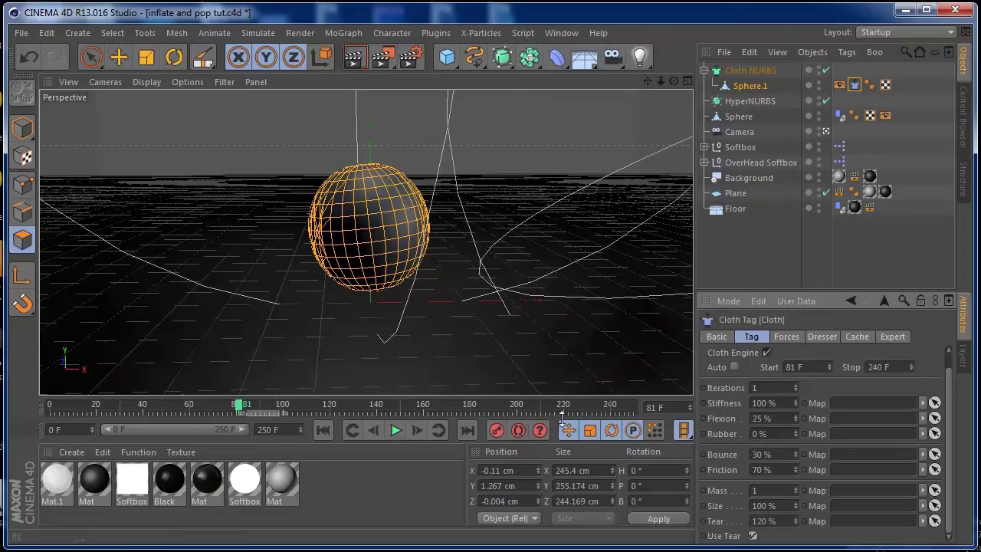
mouse_move(674, 79)
left_mouse_down()
mouse_move(784, 89)
mouse_move(692, 97)
mouse_move(688, 78)
left_mouse_up()
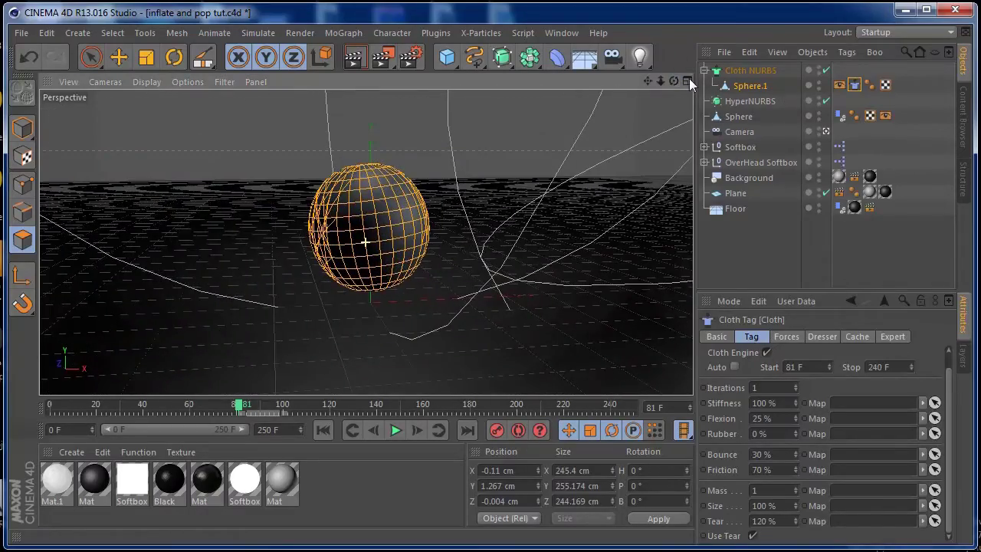
Step: Insert a particle Attractor and move it up along Y and slightly left along X
left_click(245, 33)
mouse_move(252, 90)
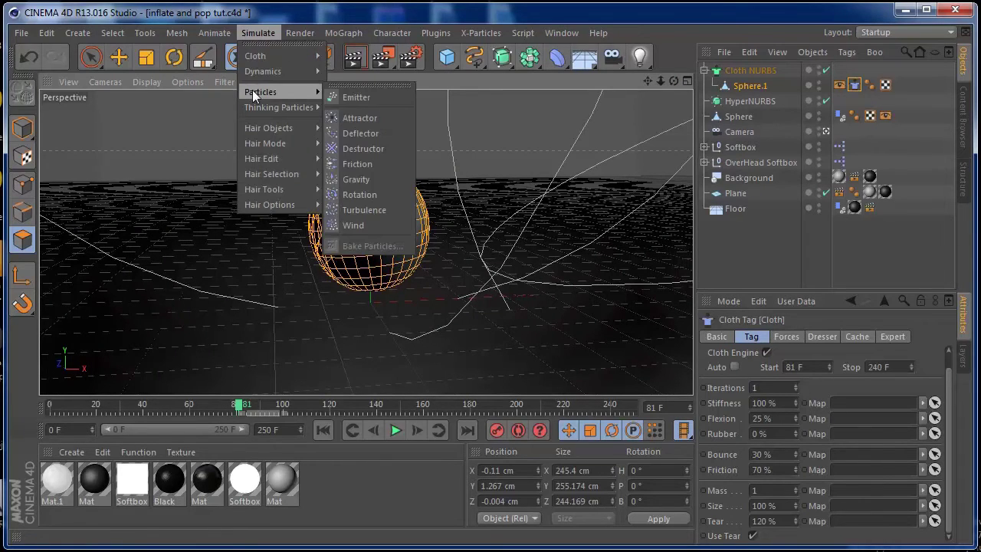
left_click(358, 117)
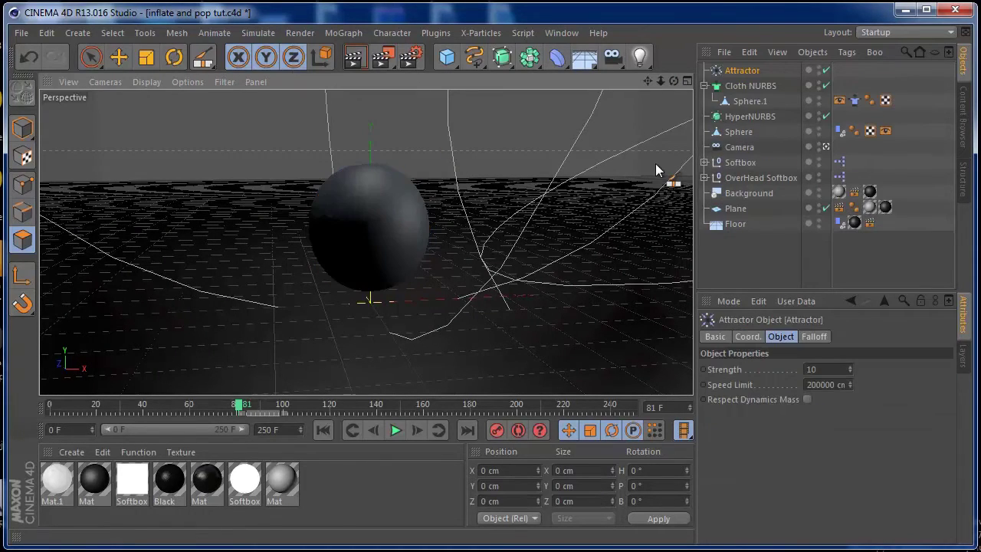
mouse_move(652, 78)
left_mouse_down()
mouse_move(576, 83)
mouse_move(635, 86)
left_mouse_up()
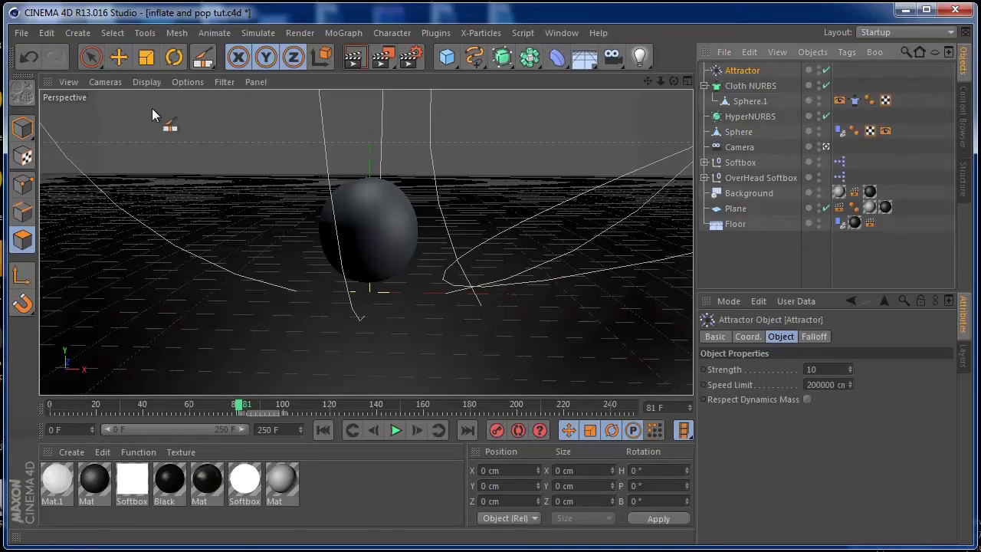
left_click(118, 58)
left_click_drag(368, 192, 370, 127)
left_click_drag(460, 219, 433, 219)
left_click(740, 70)
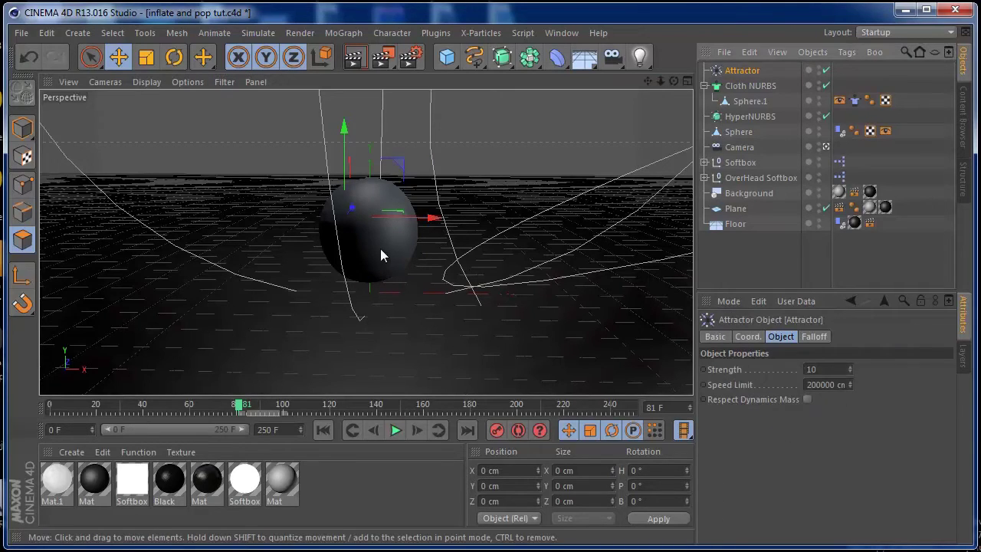
Step: Give the Attractor a Sphere falloff shape with Falloff set to 0%
double_click(811, 370)
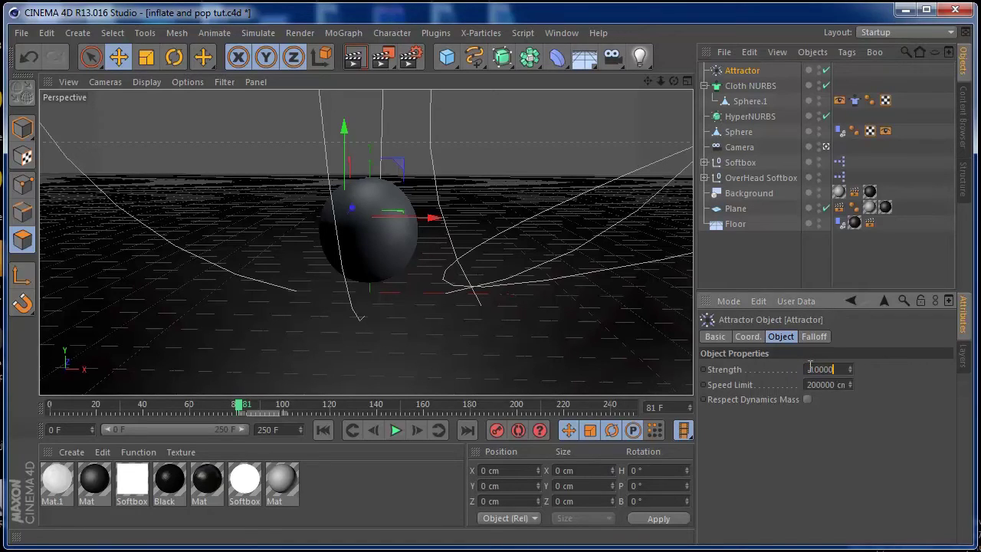
left_click(815, 337)
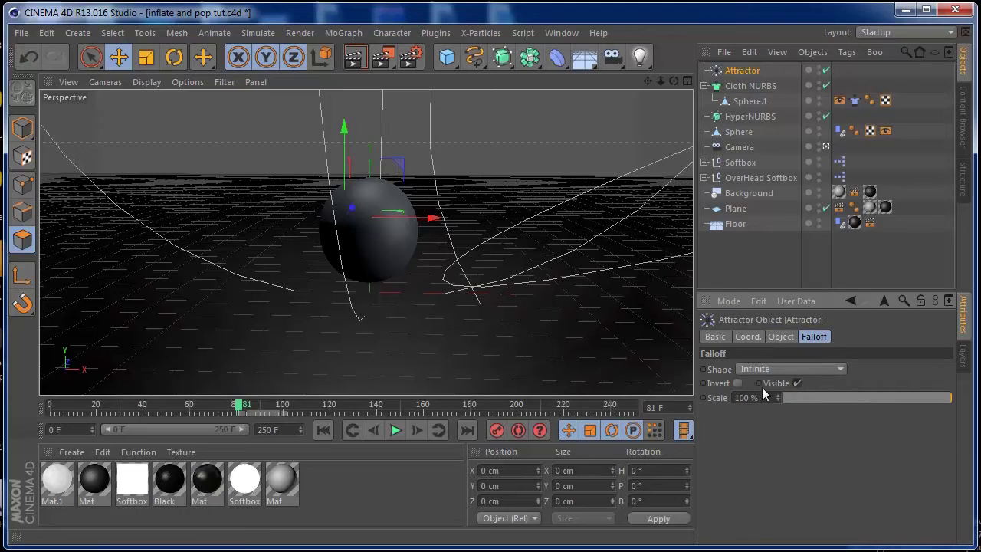
left_click(774, 369)
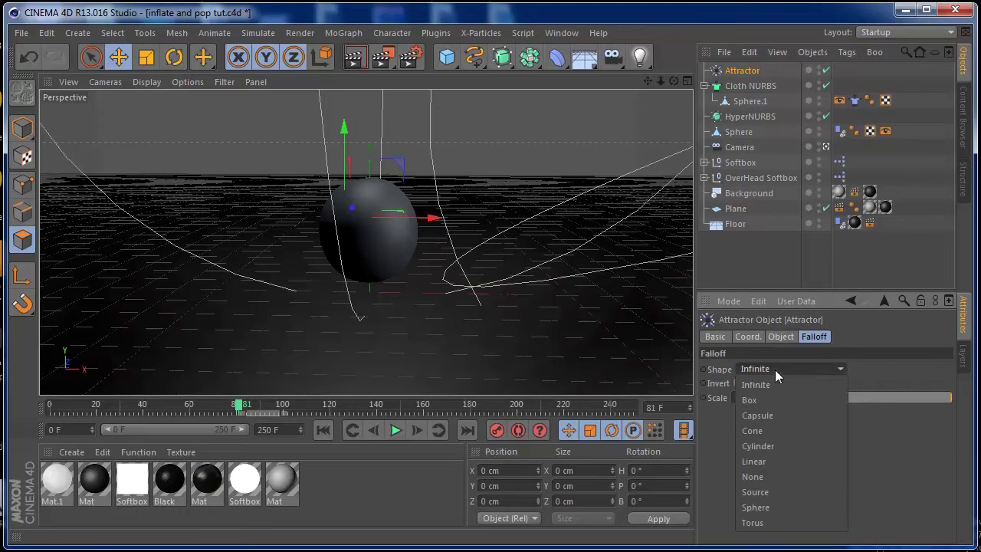
left_click(787, 506)
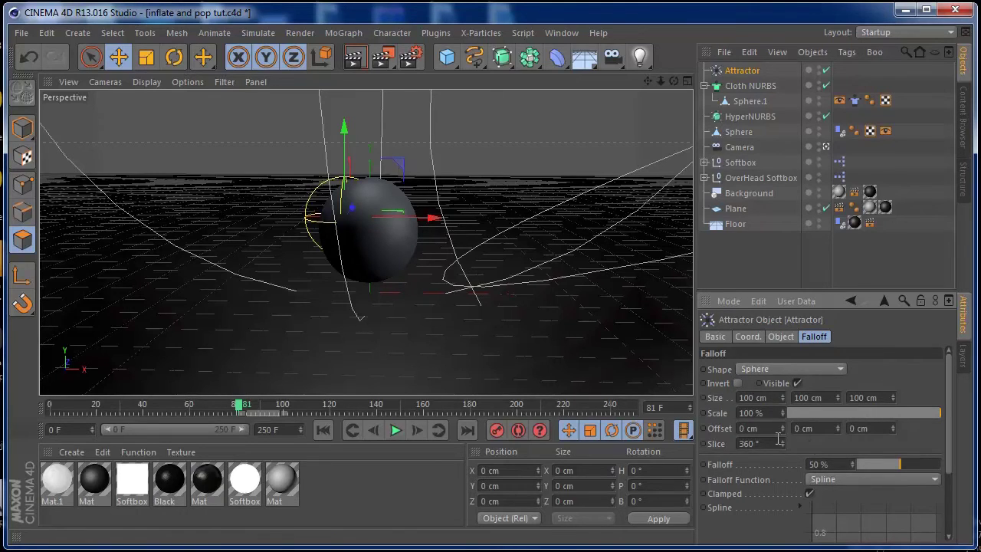
left_click_drag(873, 467, 855, 469)
Step: Scale up the Attractor's spherical falloff zone so it encloses the sphere
left_click(146, 56)
left_click_drag(388, 185, 482, 123)
left_click_drag(411, 166, 445, 140)
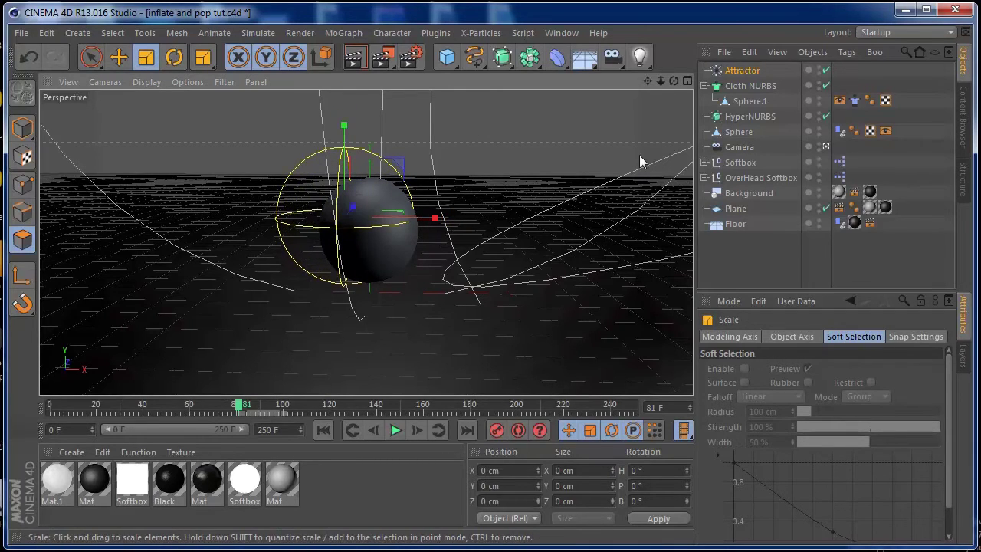
mouse_move(674, 80)
left_mouse_down()
mouse_move(687, 64)
mouse_move(743, 87)
mouse_move(631, 89)
mouse_move(675, 81)
left_mouse_up()
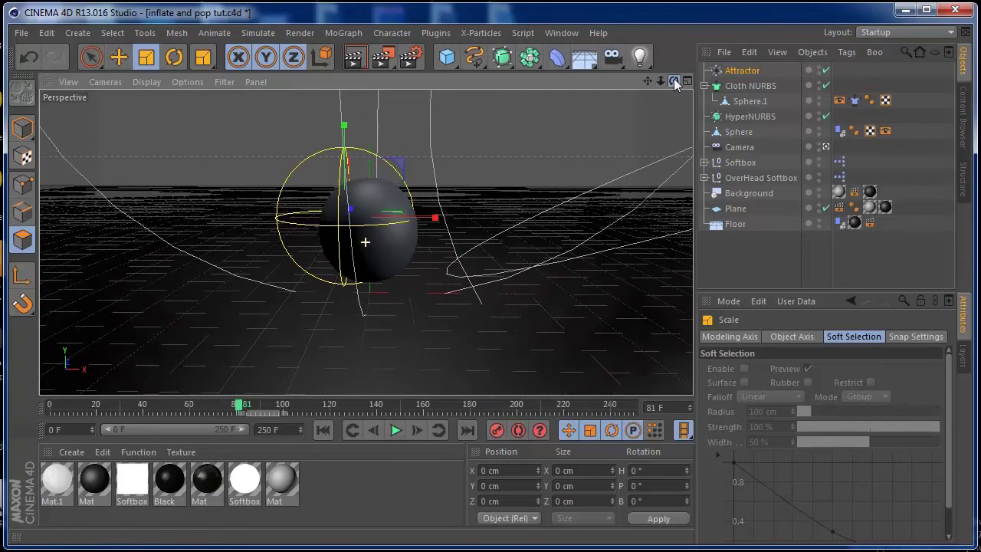
Step: Play the animation from frame 0 to watch the sphere inflate, then stop and rewind to frame 0
left_click(320, 429)
left_click(395, 434)
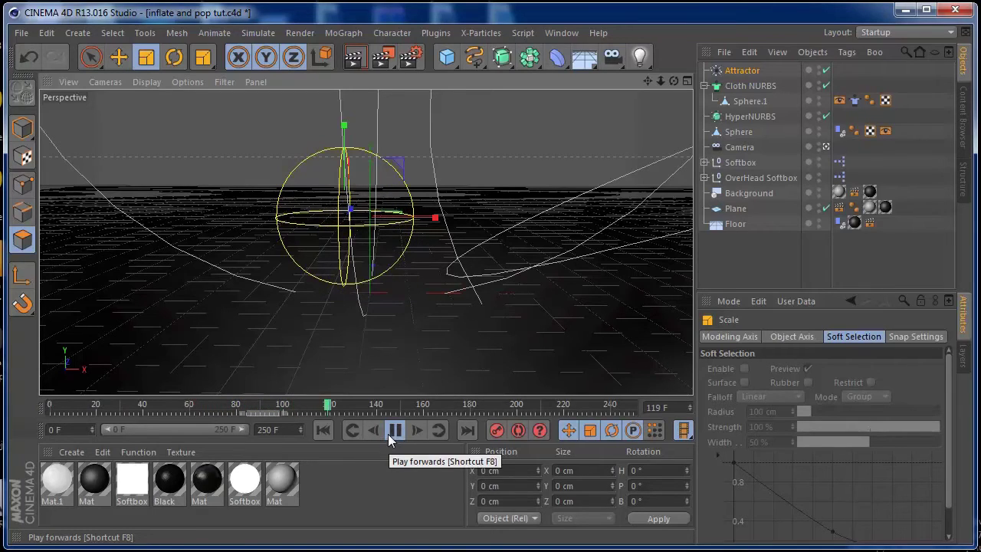
left_click(394, 432)
left_click(322, 429)
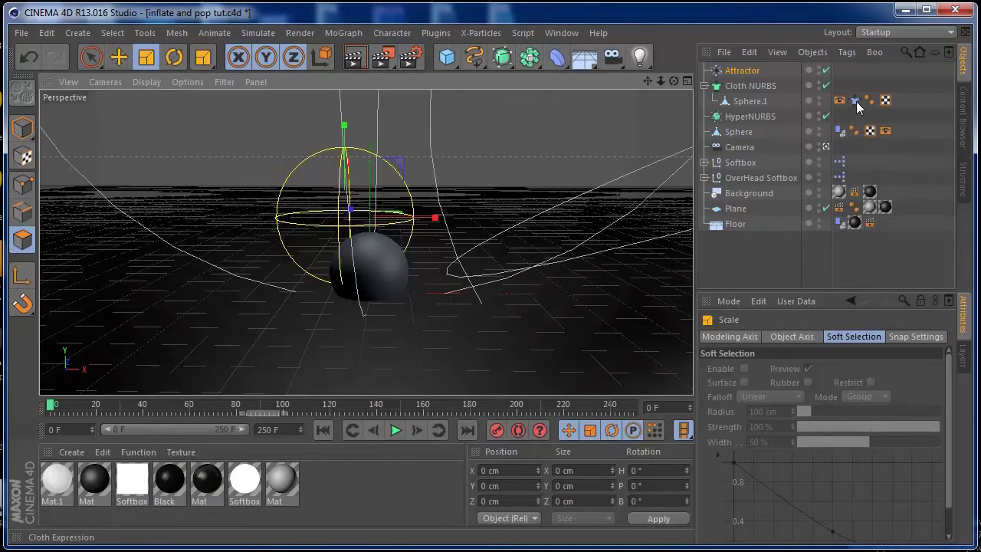
Step: Add a Cloth Collider simulation tag to the floor Plane
left_click(735, 209)
right_click(737, 208)
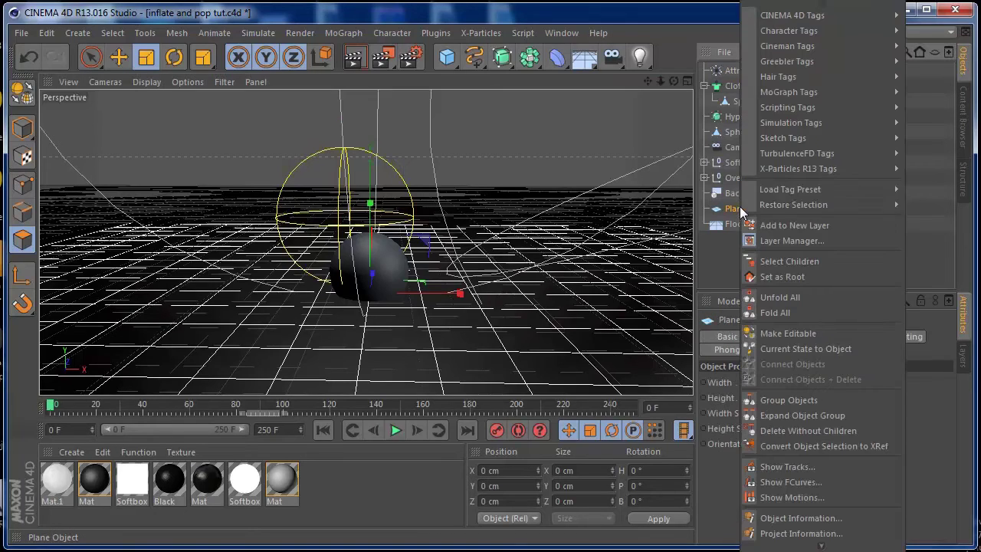
mouse_move(845, 124)
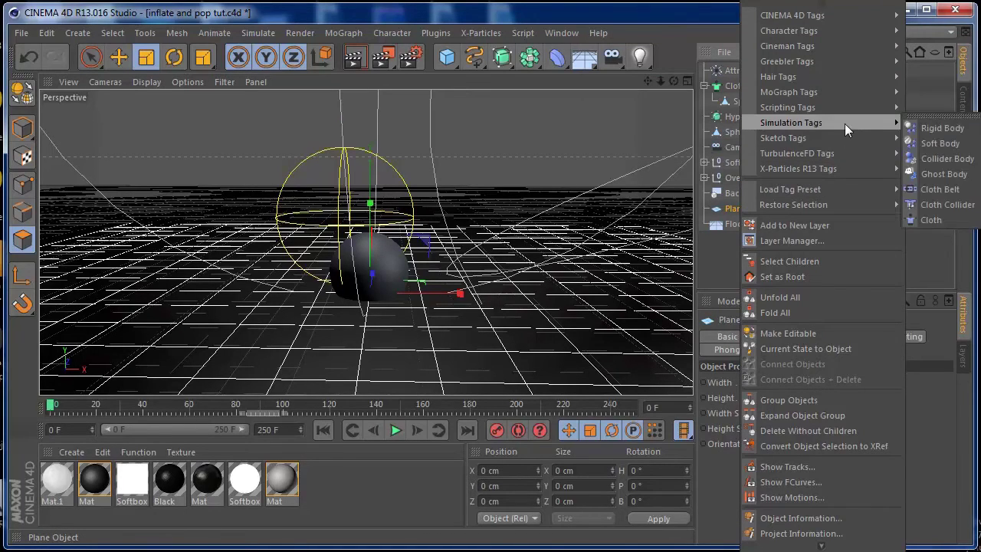
left_click(929, 206)
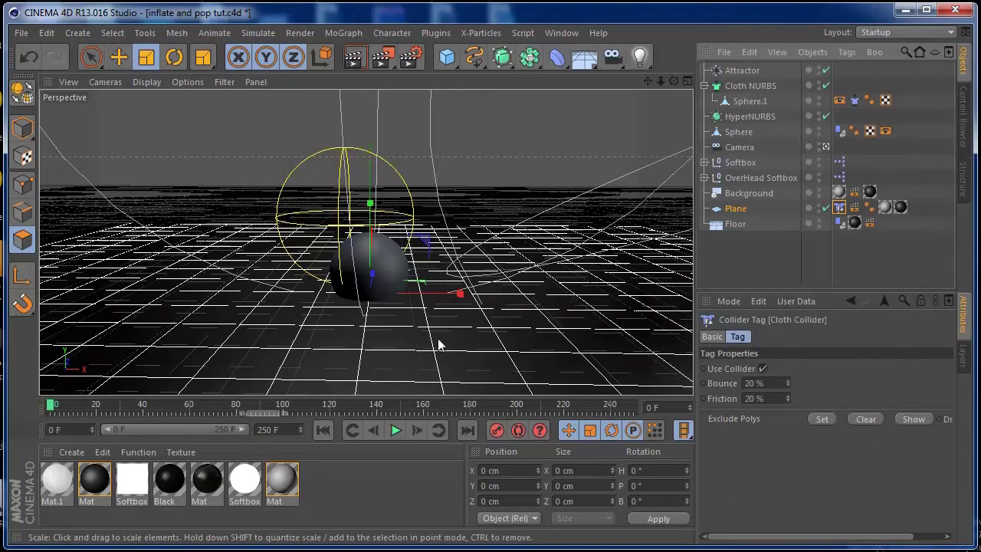
Step: Test the simulation with the new collider, then rewind to frame 0 and select Sphere.1's Cloth tag
left_click(394, 431)
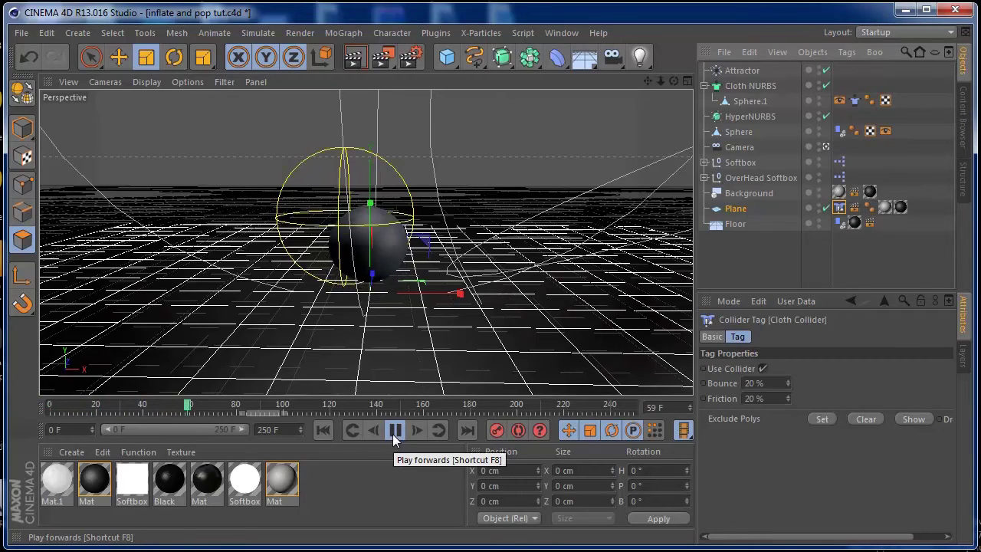
left_click(393, 433)
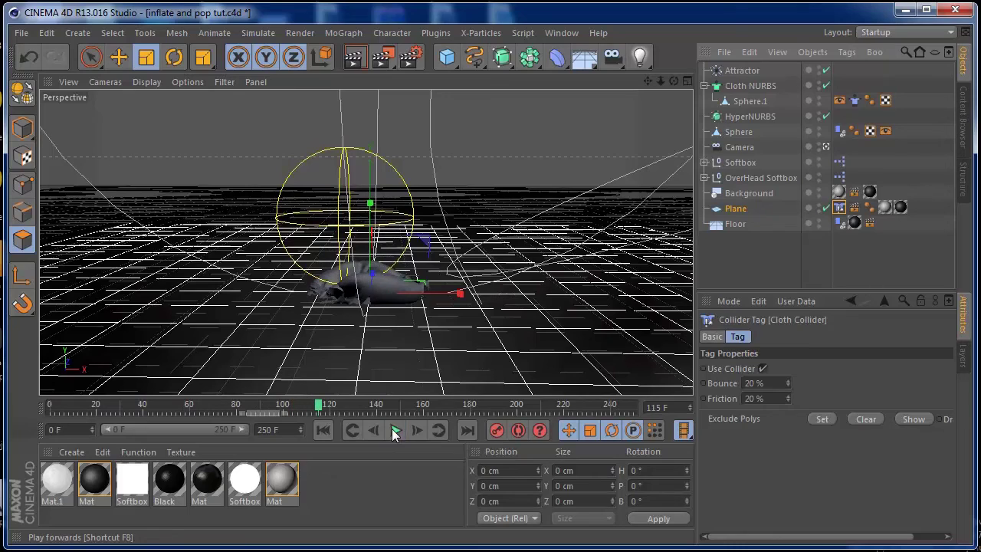
left_click(325, 431)
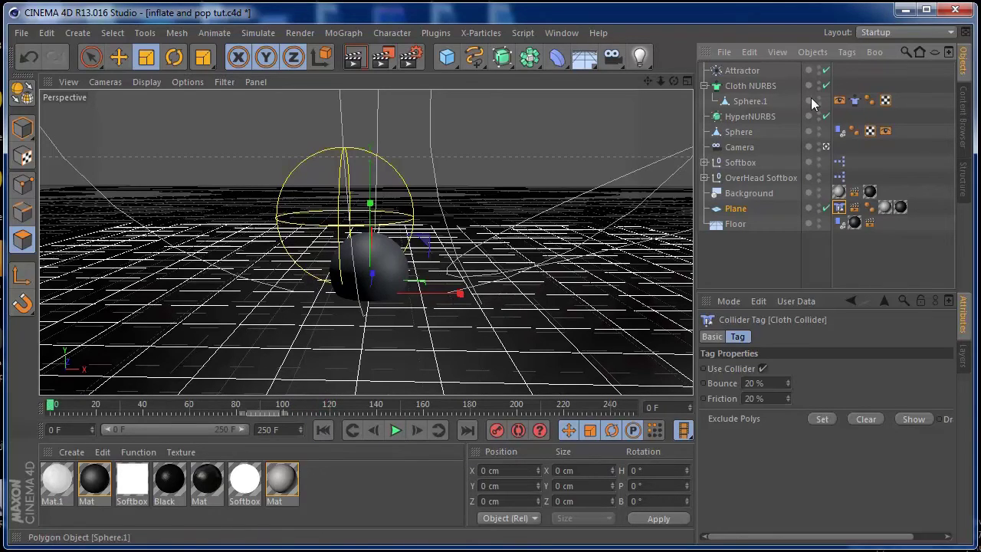
left_click(855, 101)
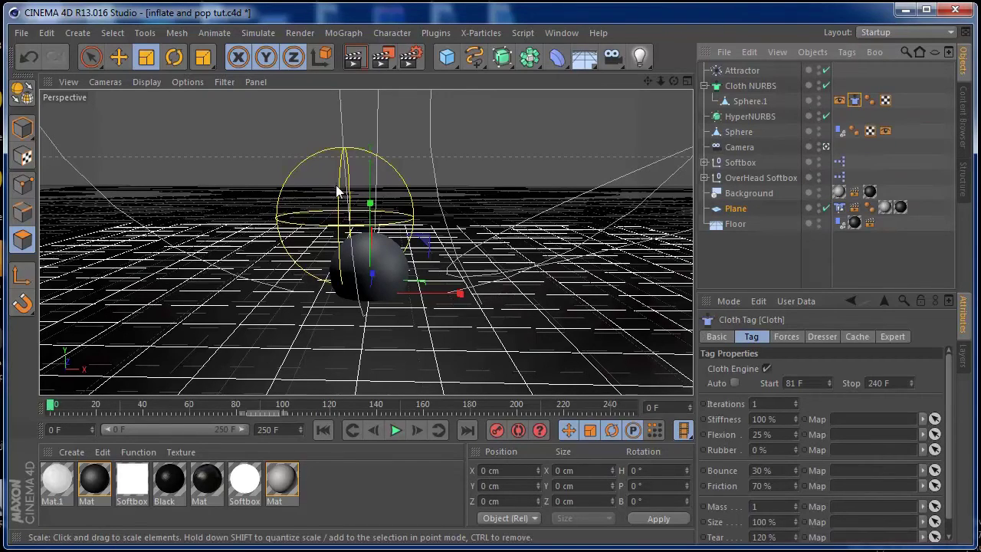
Step: Add the Attractor to the Include list in the Cloth tag's Expert settings and play the simulation
left_click(737, 70)
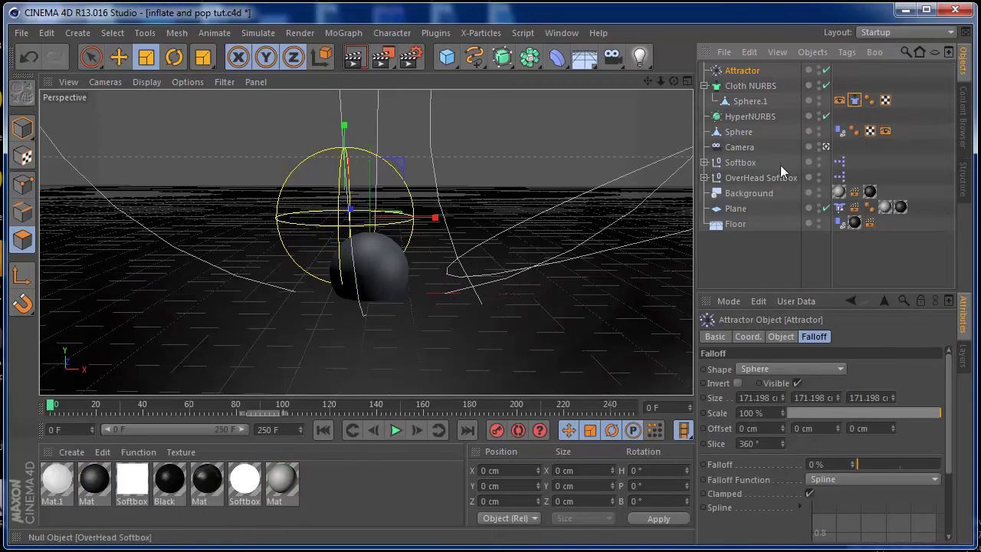
left_click(854, 101)
left_click(890, 336)
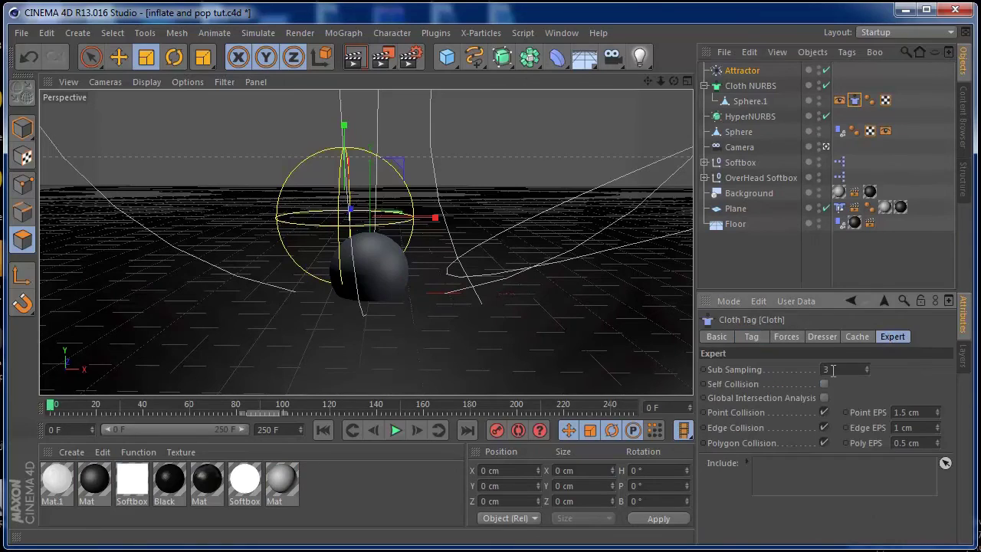
left_click_drag(740, 73, 789, 481)
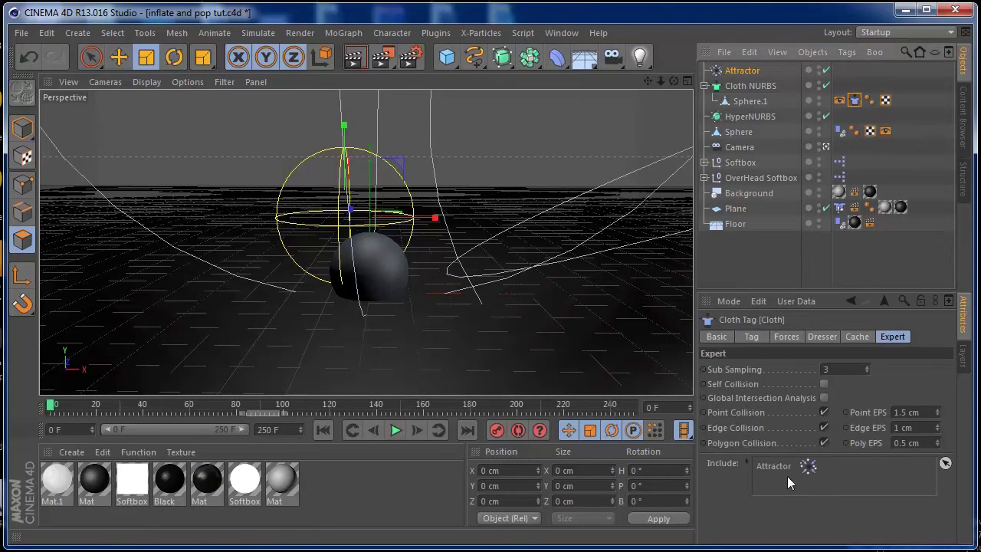
left_click(392, 432)
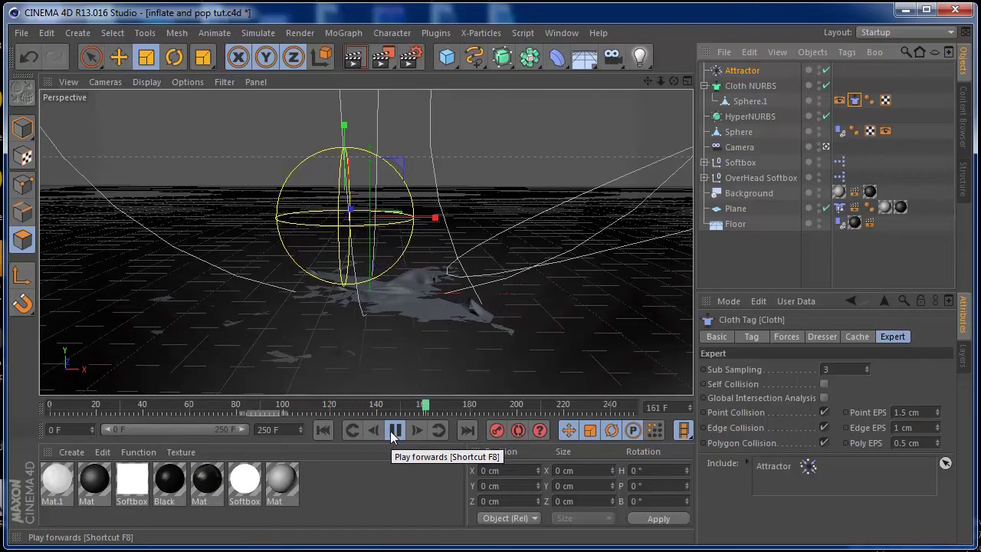
Step: Restart the tearing simulation from frame 0 and watch it play through
left_click(395, 431)
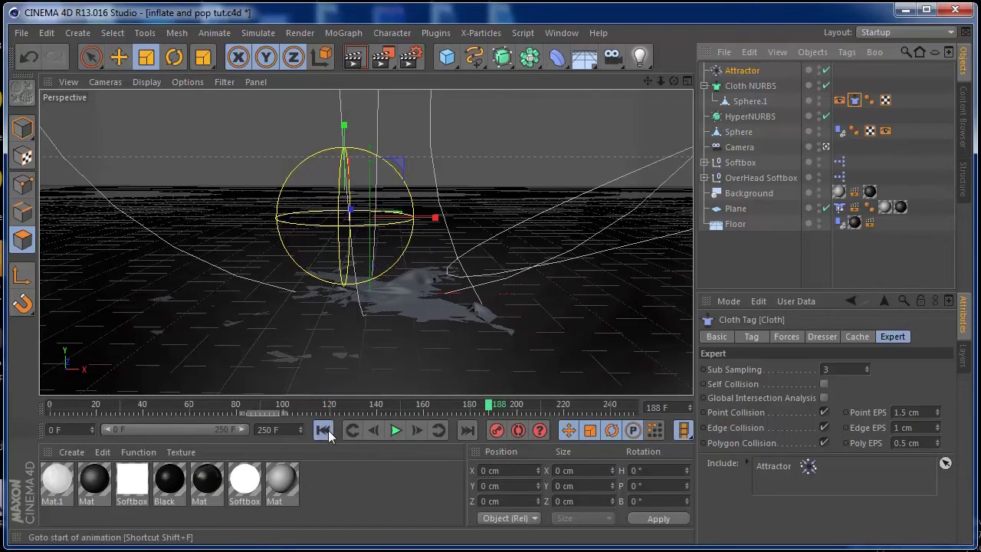
left_click(323, 430)
left_click(395, 430)
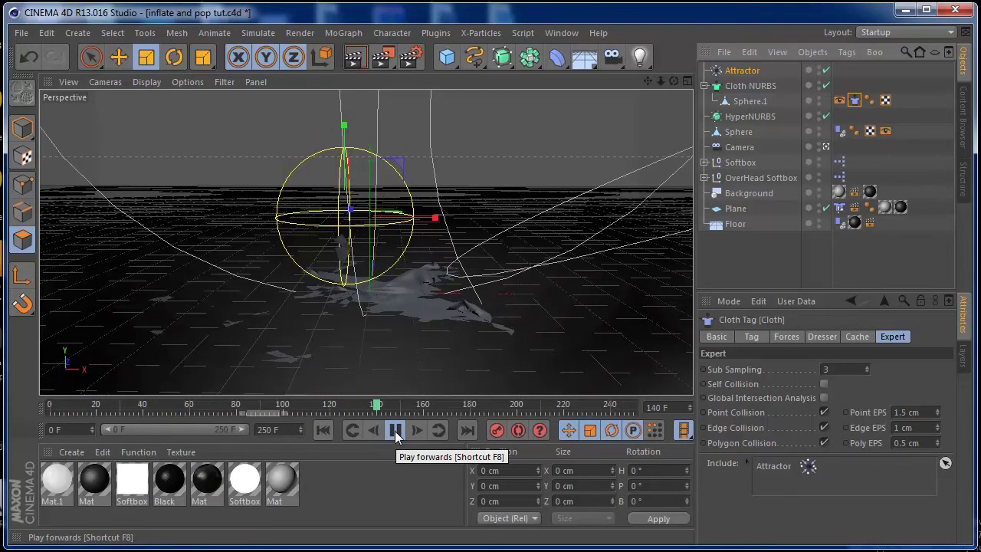
left_click(396, 431)
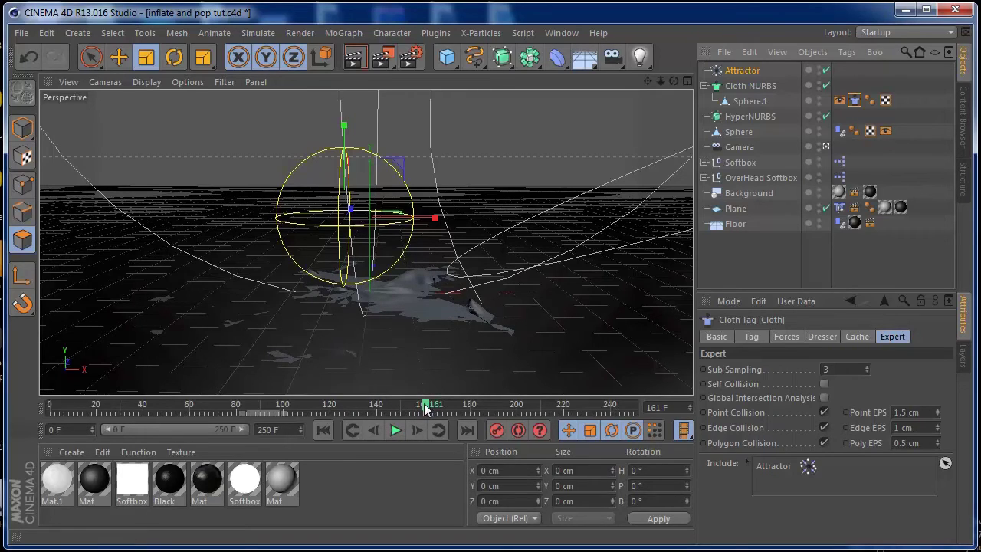
Step: Replay the simulation once more, rewind to frame 0, and apply the white Mat.1 material to Sphere.1
left_click(330, 433)
left_click(395, 430)
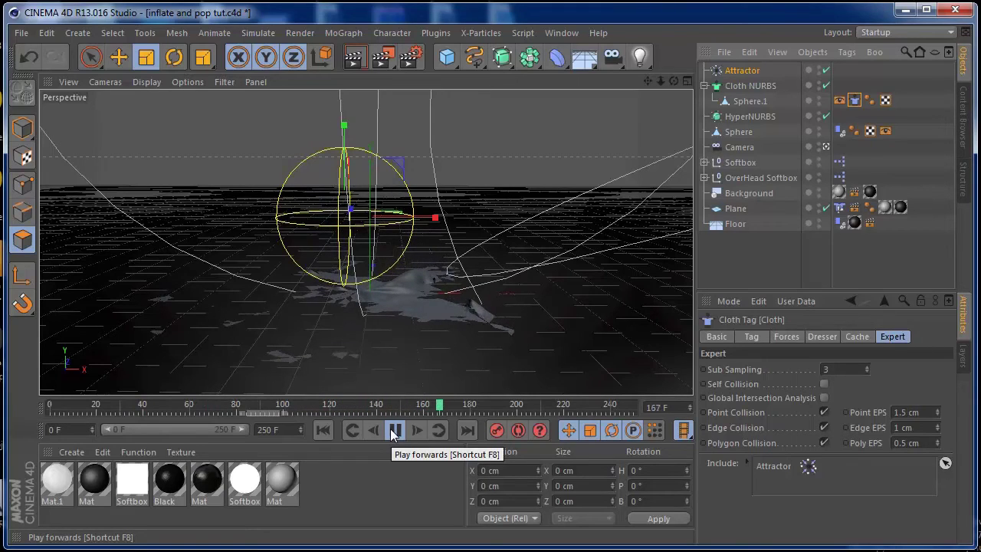
left_click(394, 432)
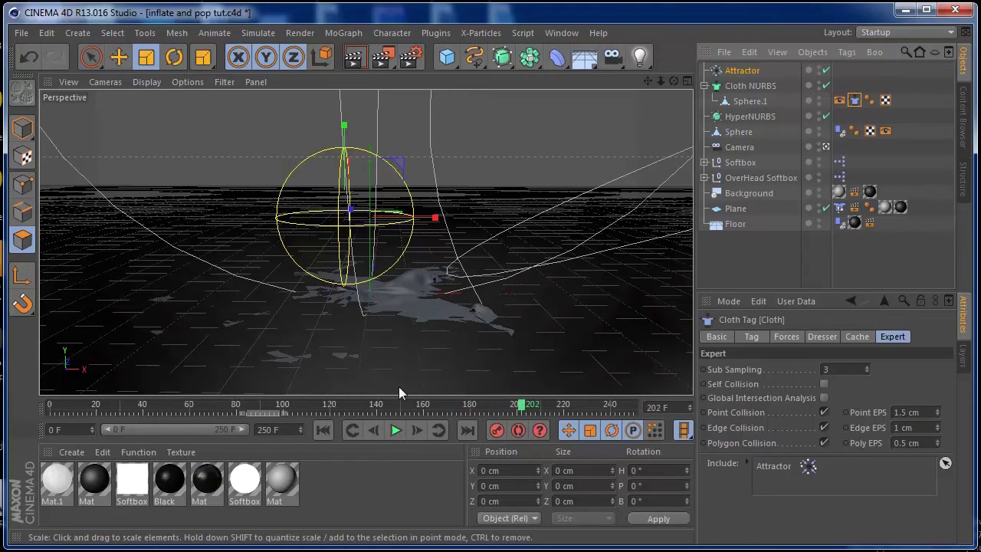
left_click(322, 429)
left_click_drag(81, 492, 755, 102)
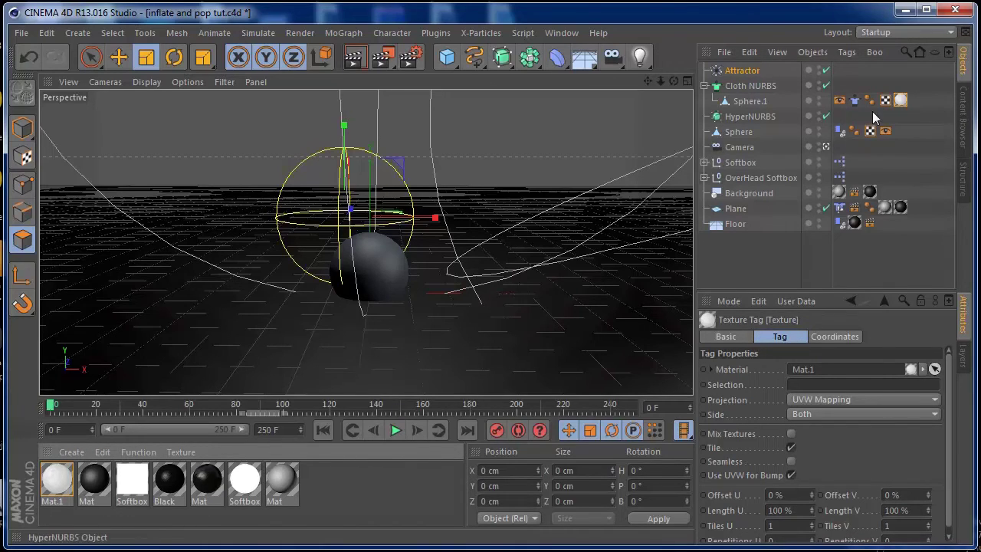
Step: Copy Sphere.1's Mat.1 texture tag onto Sphere, advance to frame 79, and render a viewport preview
left_click(900, 101)
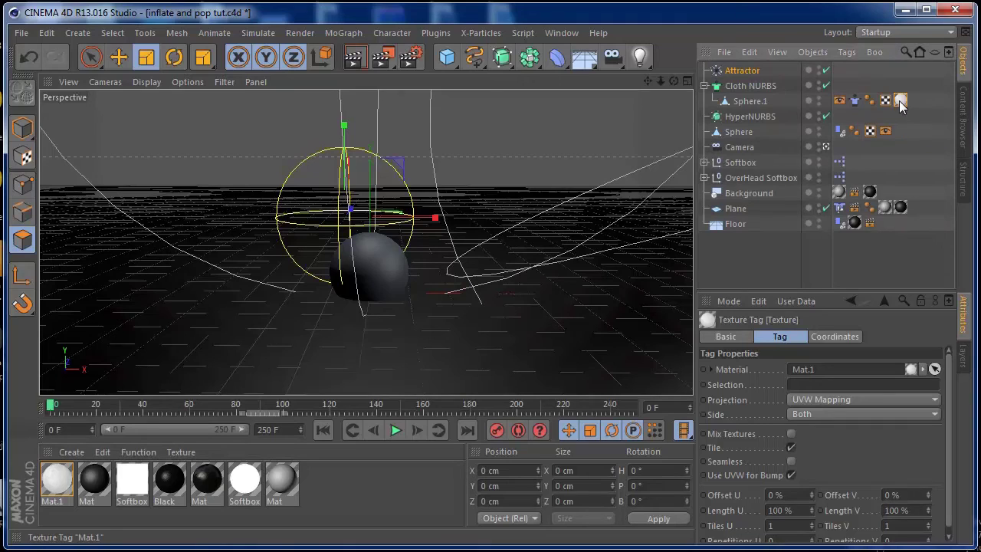
left_click_drag(905, 131, 904, 134, "ctrl")
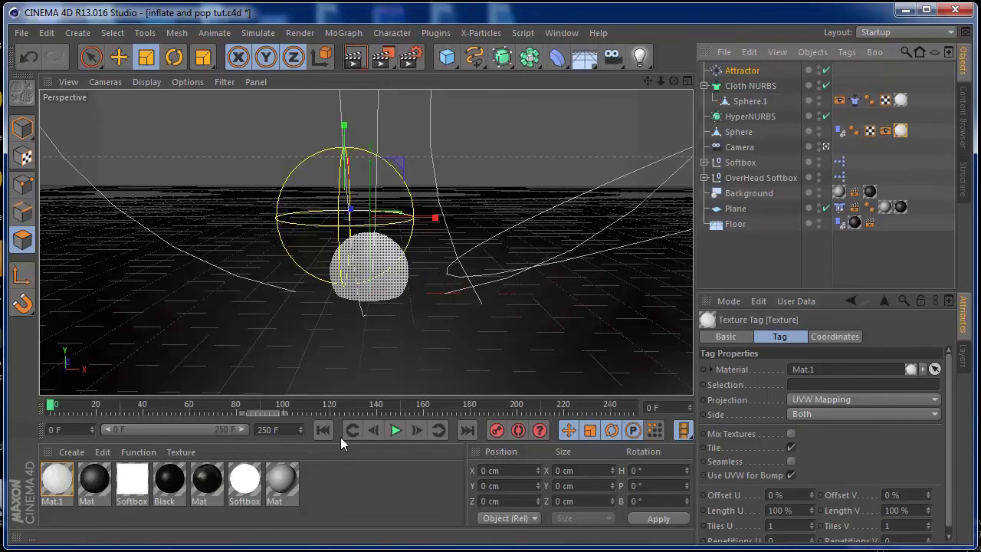
left_click(396, 430)
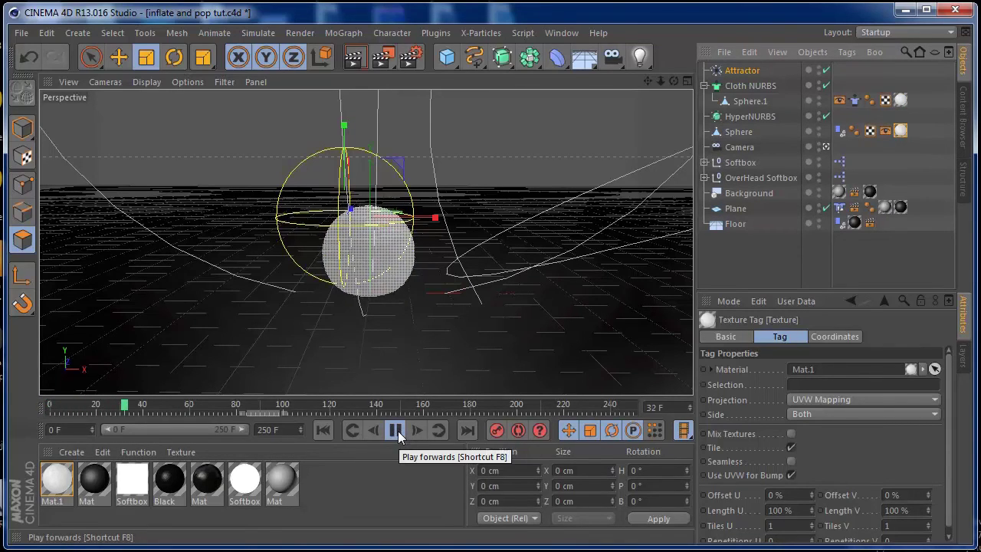
left_click(396, 431)
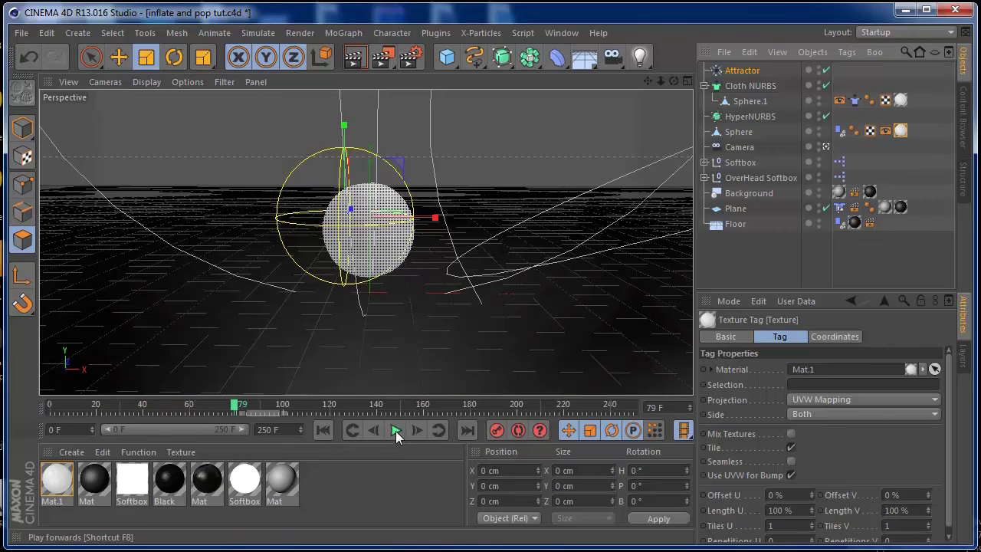
left_click(354, 57)
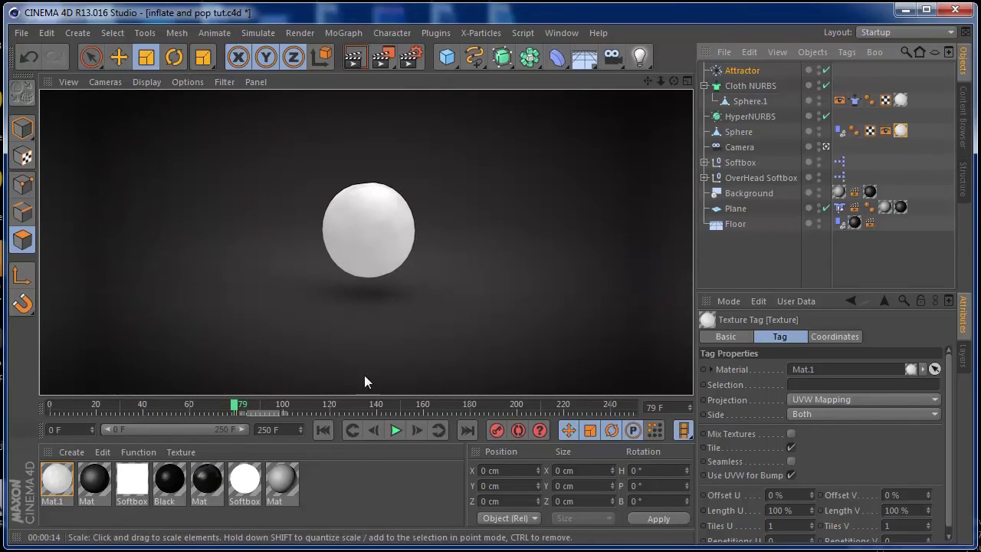
Step: Replay the simulation from frame 0 and stop around frame 127, with the sphere torn into shreds
left_click(325, 431)
left_click(395, 430)
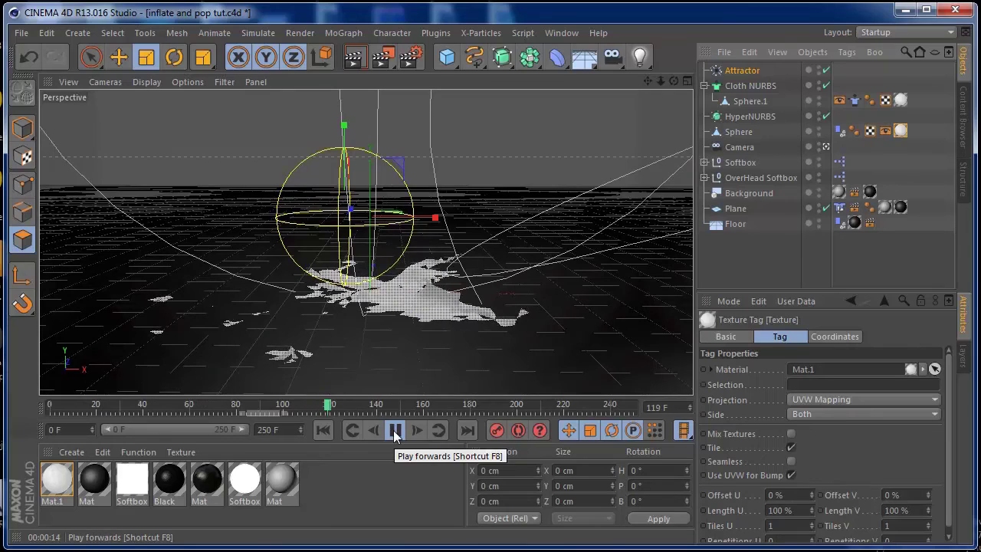
left_click(396, 430)
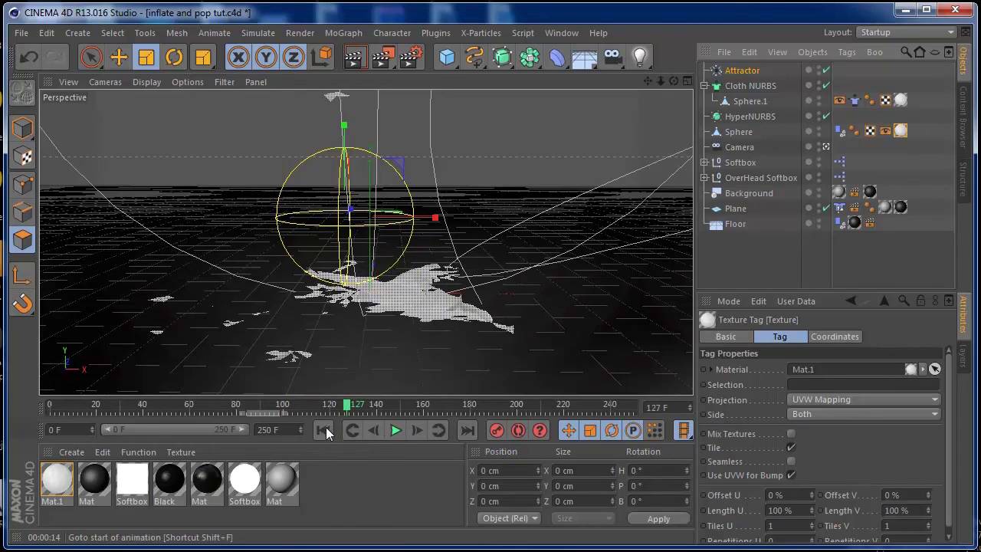